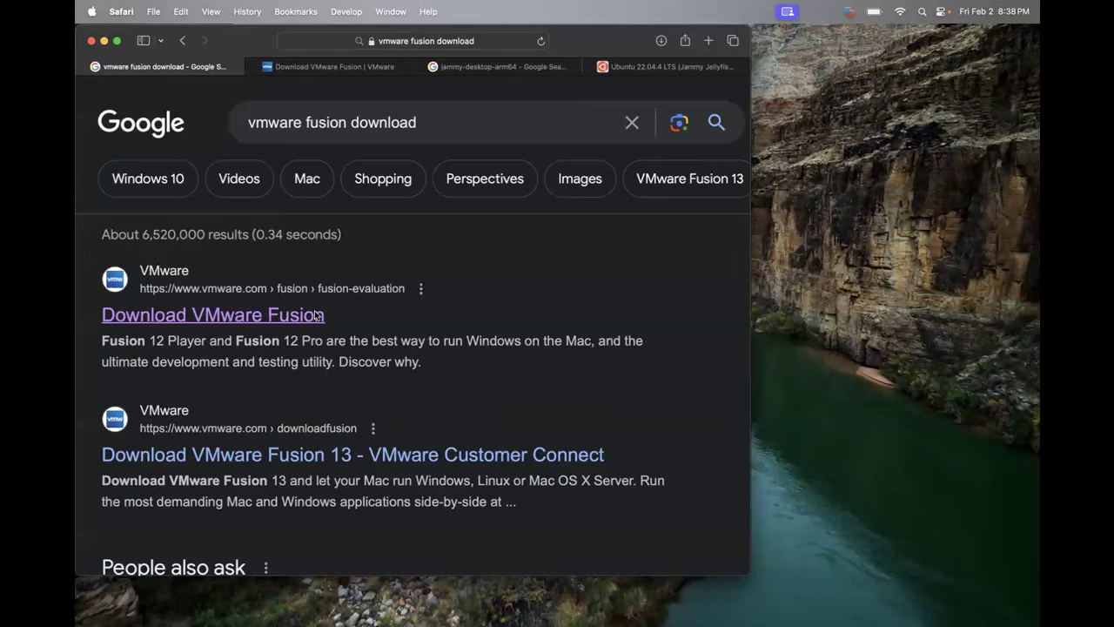
Leave the search query and switch to the VMware Fusion download page, scrolling to the download cards.
{"action": "left_click", "coordinate": [429, 125]}
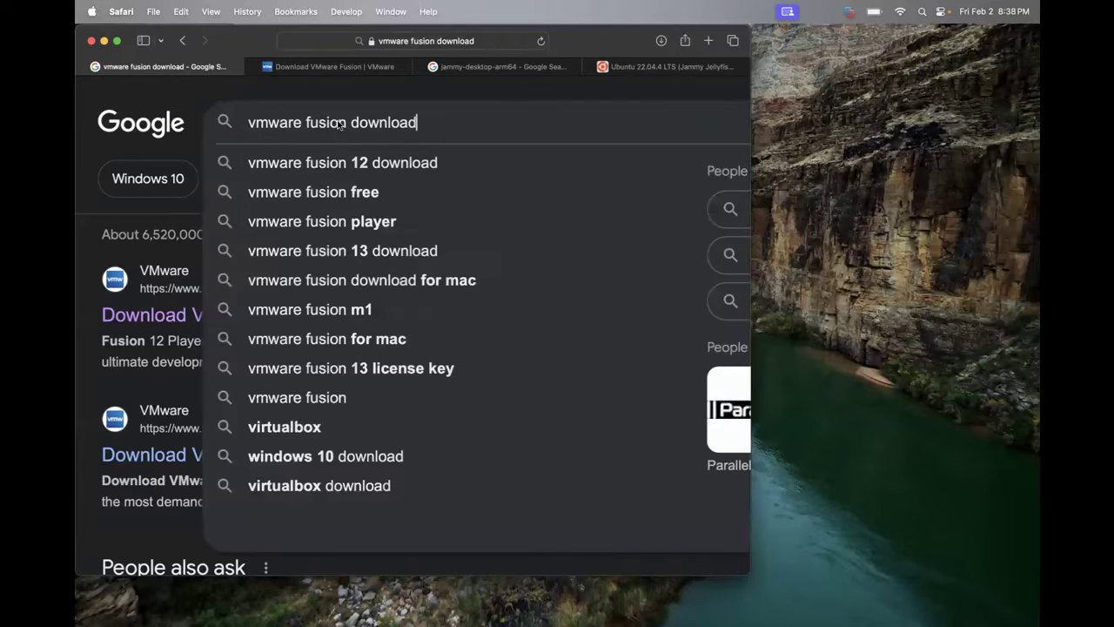
{"action": "left_click", "coordinate": [152, 94]}
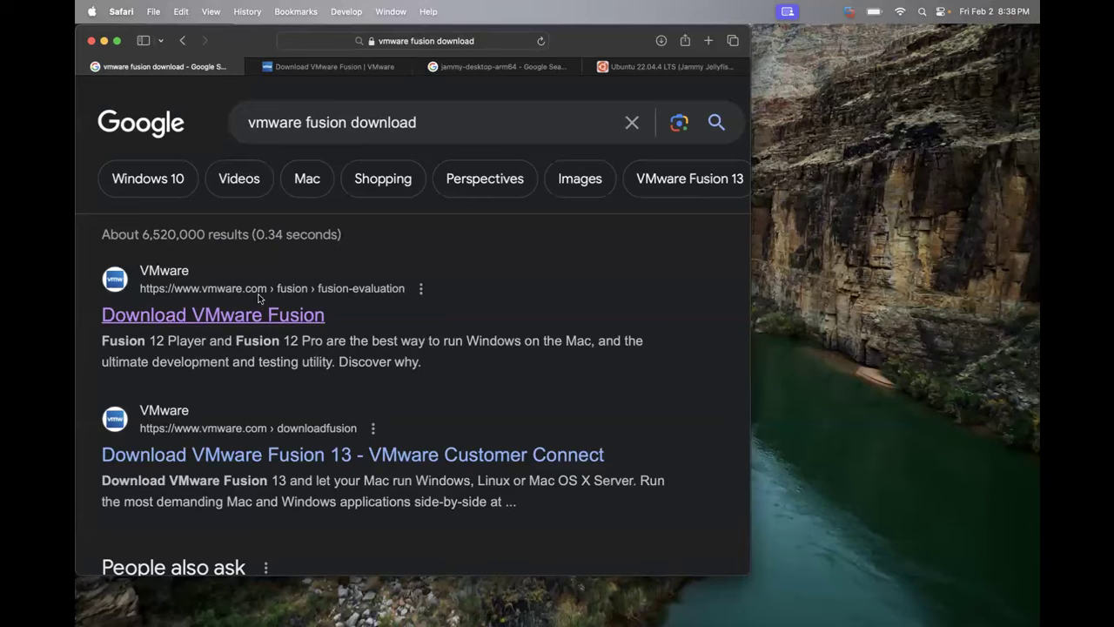
{"action": "left_click", "coordinate": [322, 64]}
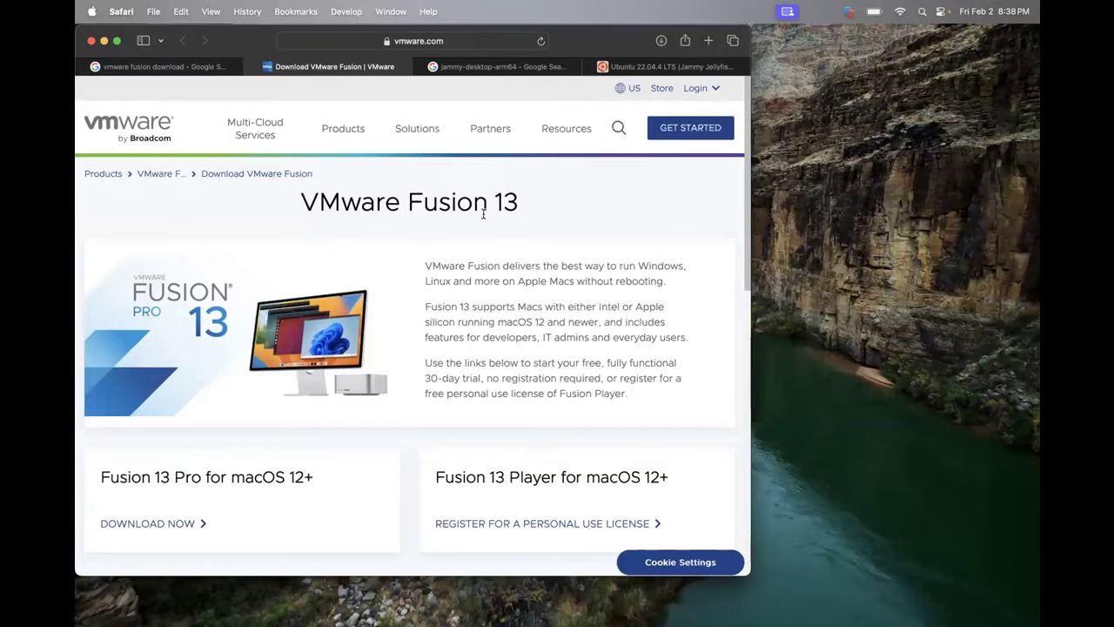
{"action": "scroll", "coordinate": [483, 215], "scroll_direction": "down", "scroll_amount": 2}
{"action": "scroll", "coordinate": [481, 214], "scroll_direction": "up", "scroll_amount": 2}
{"action": "scroll", "coordinate": [520, 414], "scroll_direction": "down", "scroll_amount": 2}
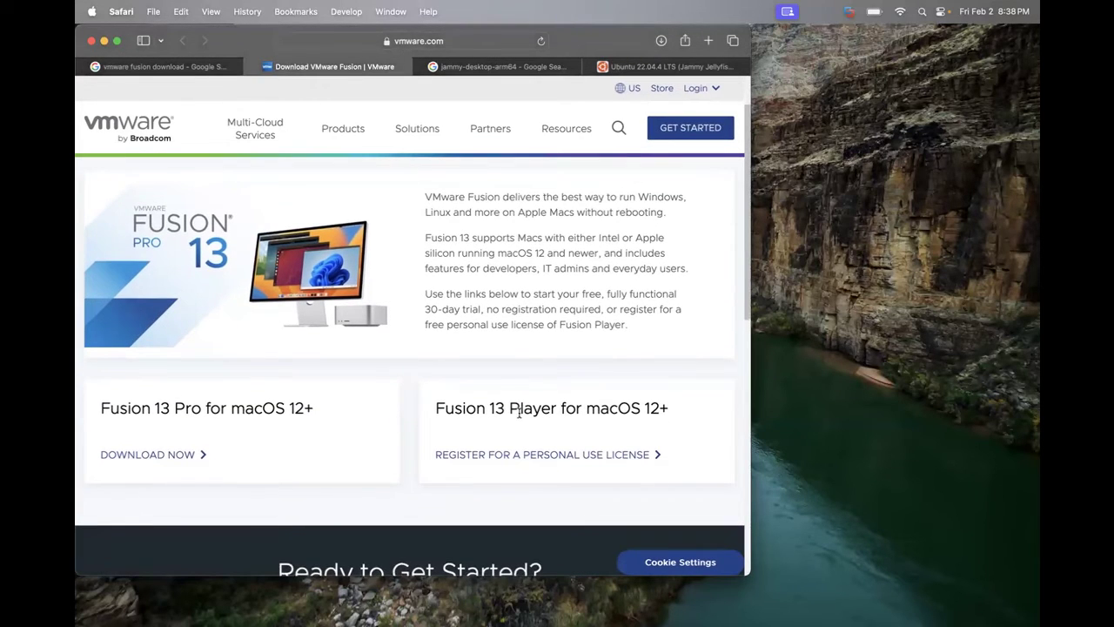
Select the 'Fusion 13 Player' heading text on the download card.
{"action": "double_click", "coordinate": [525, 410]}
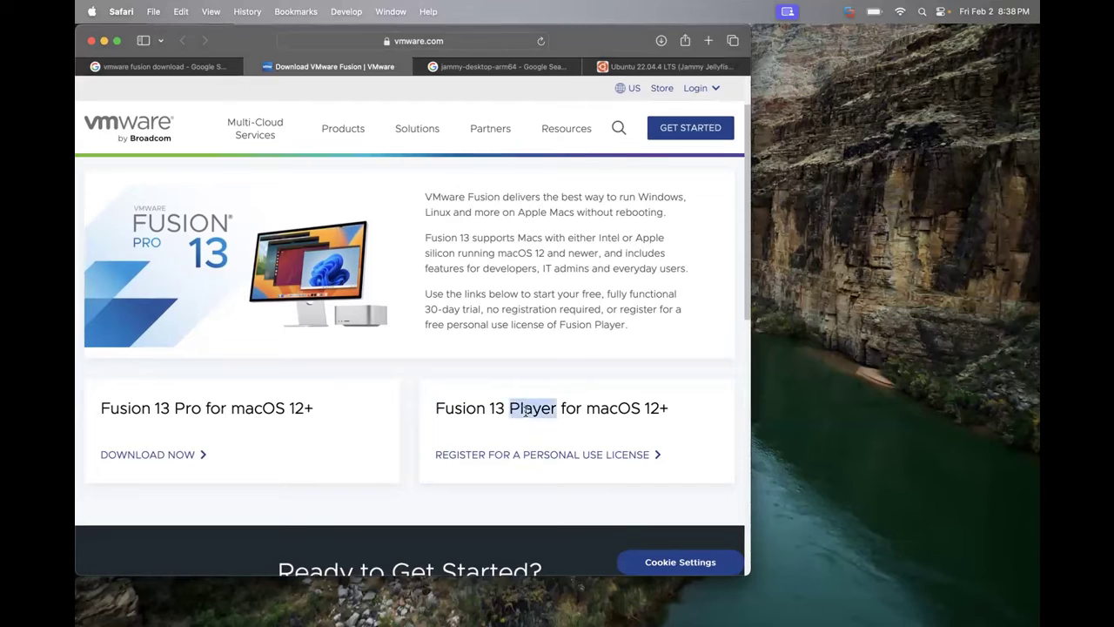
{"action": "triple_click", "coordinate": [526, 410]}
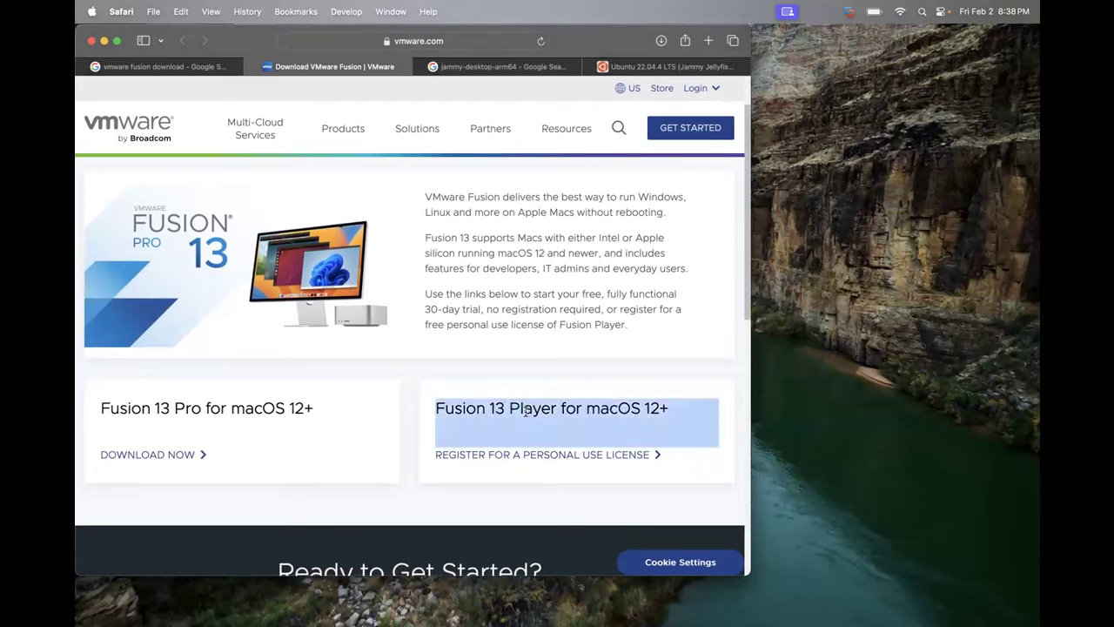
{"action": "left_click", "coordinate": [153, 404]}
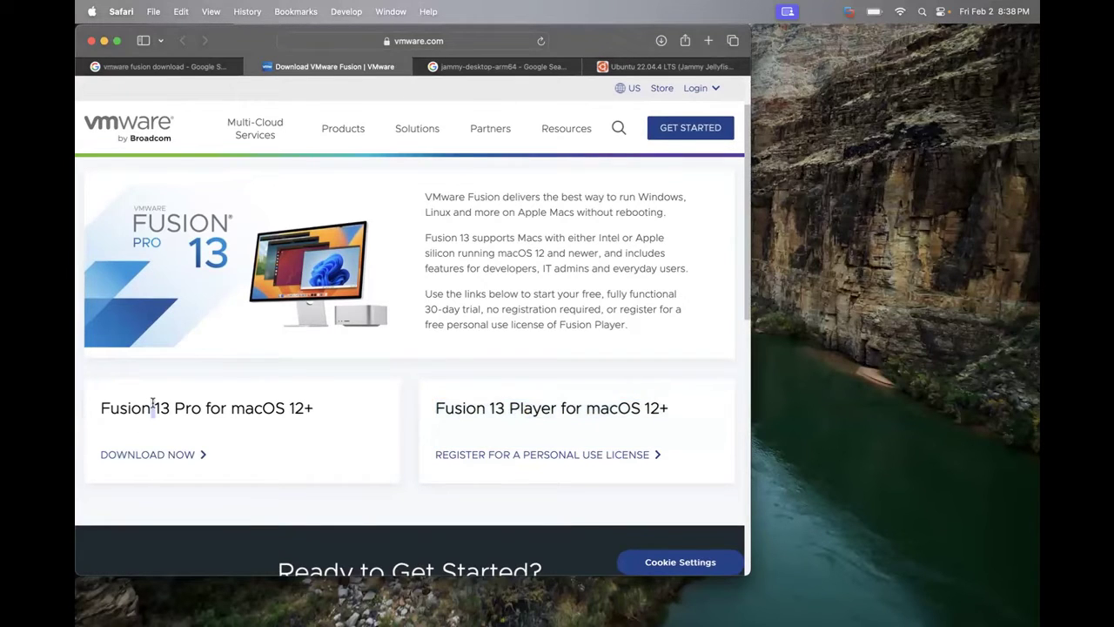
{"action": "triple_click", "coordinate": [474, 405]}
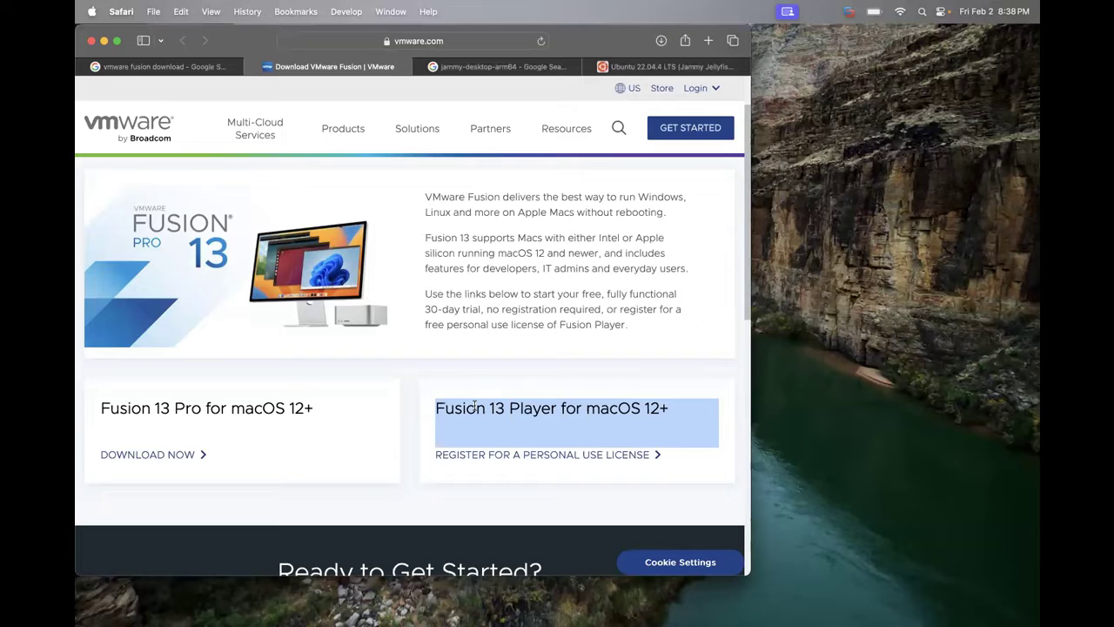
{"action": "double_click", "coordinate": [474, 405]}
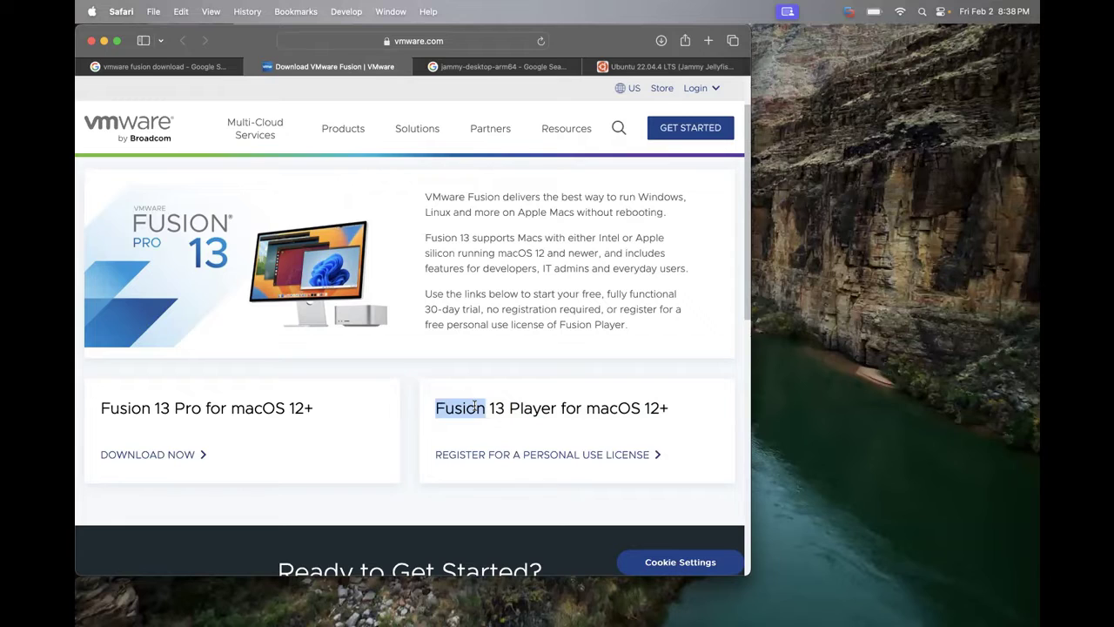
{"action": "triple_click", "coordinate": [475, 406]}
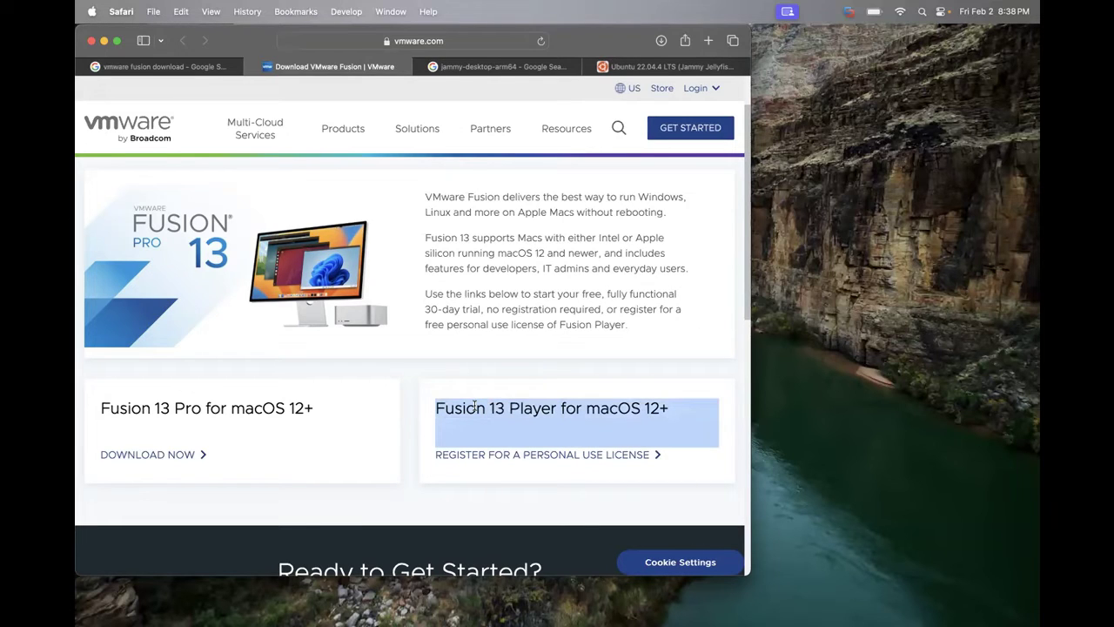
{"action": "double_click", "coordinate": [534, 409]}
{"action": "triple_click", "coordinate": [534, 409]}
Show the jammy-desktop-arm64 Google results, briefly checking the Ubuntu 22.04.4 Daily Build tab.
{"action": "left_click", "coordinate": [496, 66]}
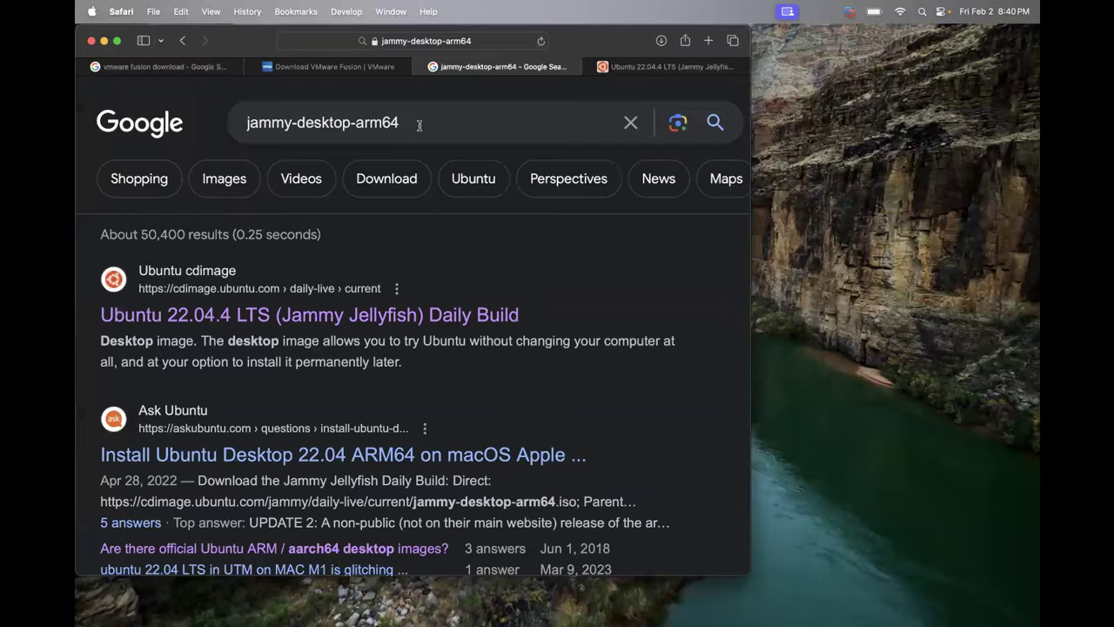
{"action": "left_click", "coordinate": [419, 124]}
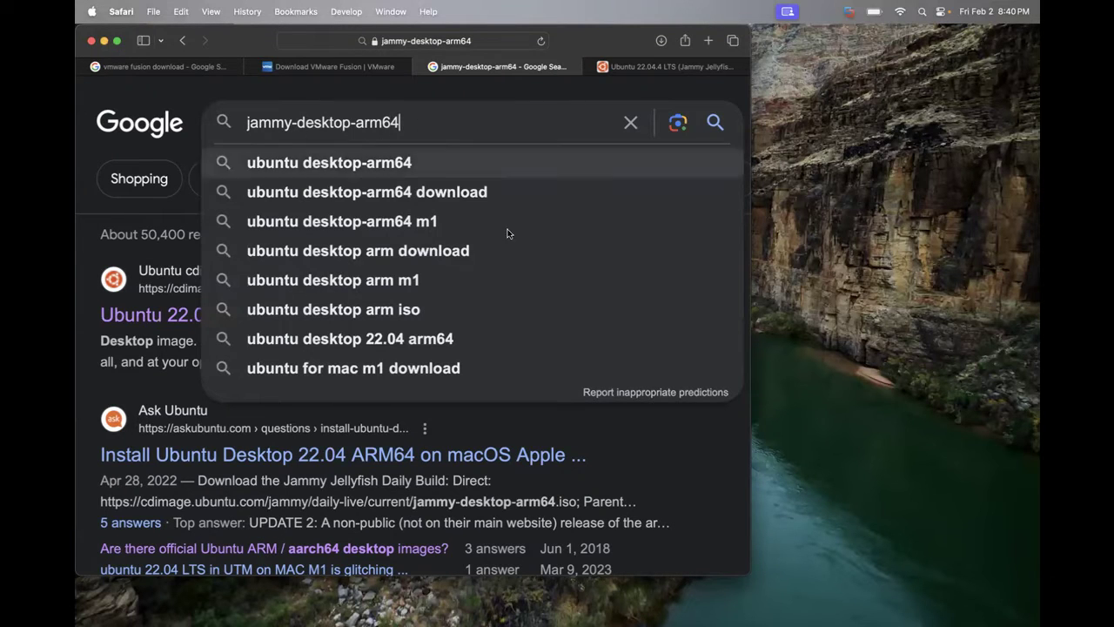
{"action": "left_click", "coordinate": [636, 416]}
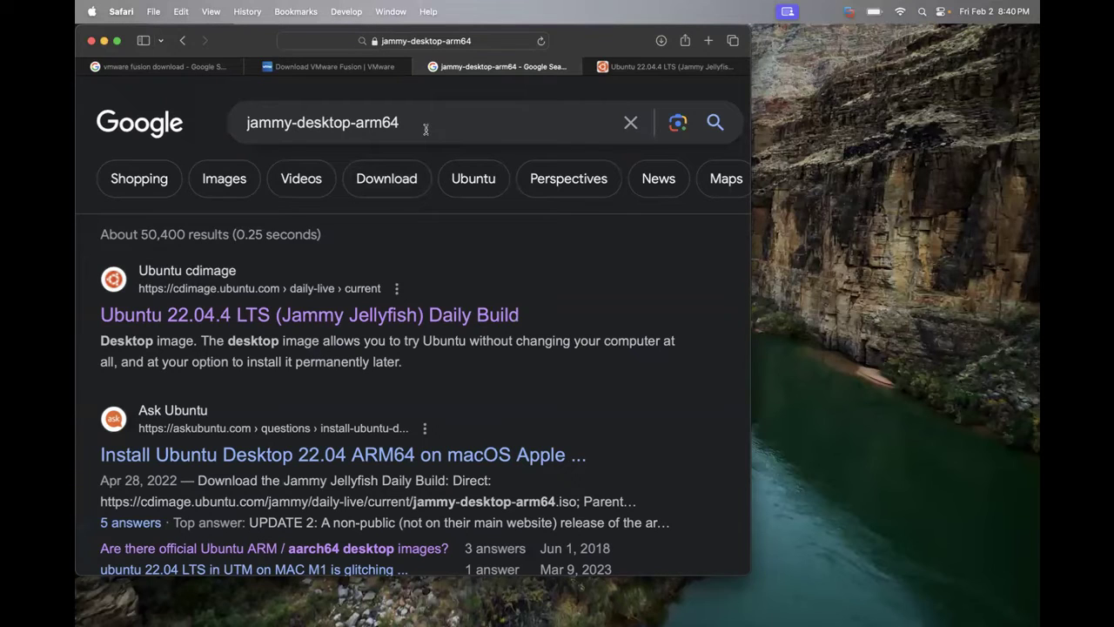
{"action": "left_click", "coordinate": [398, 122]}
{"action": "left_click", "coordinate": [501, 122]}
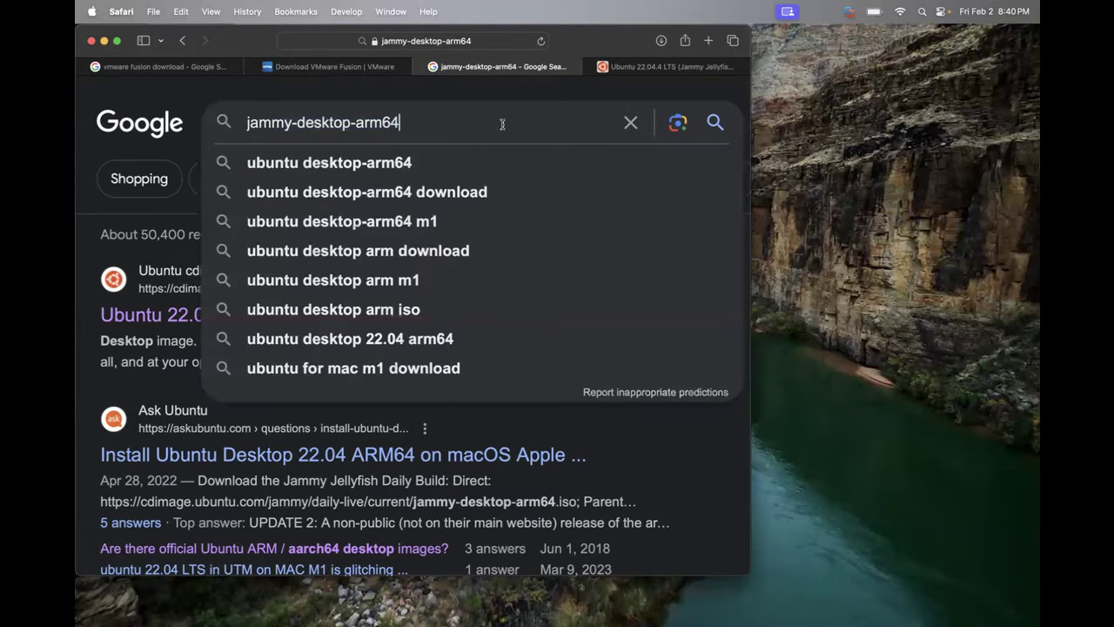
{"action": "left_click", "coordinate": [648, 68]}
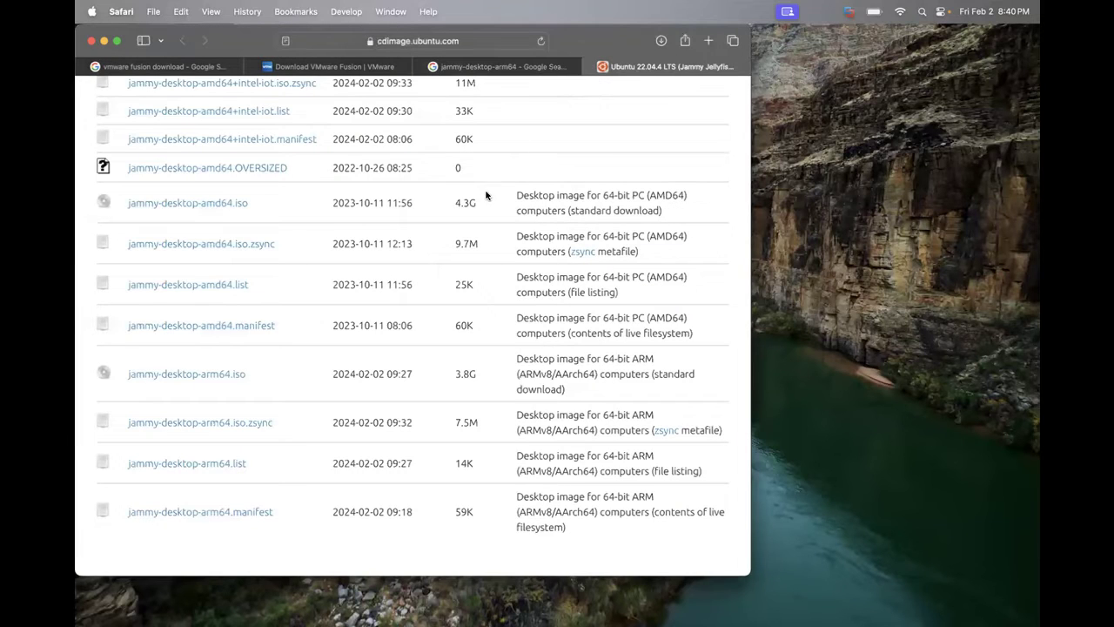
{"action": "left_click", "coordinate": [505, 68]}
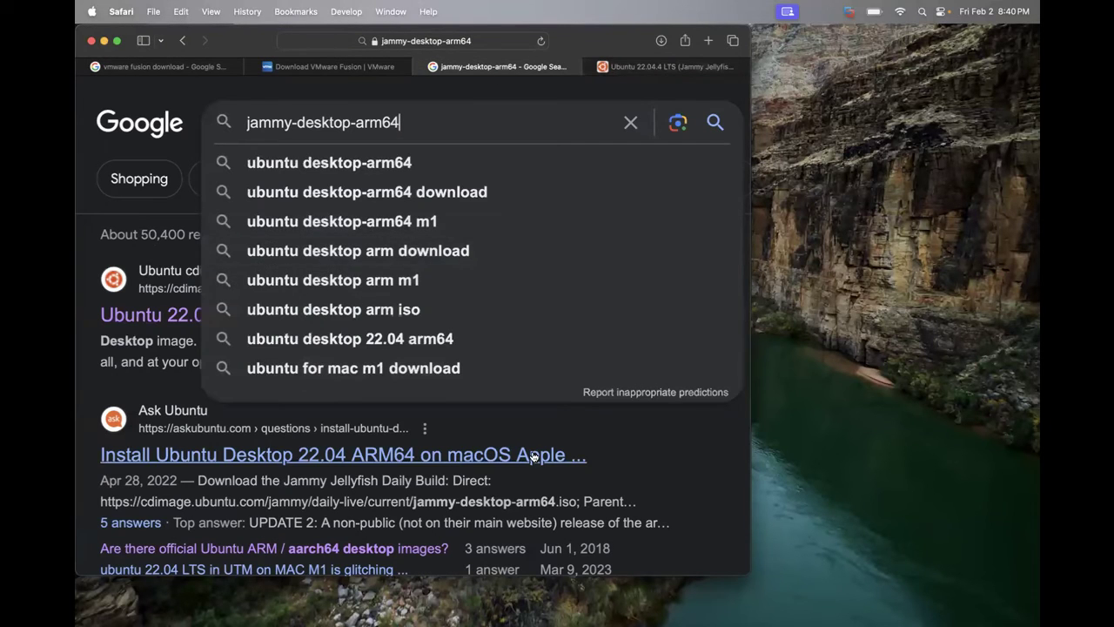
{"action": "left_click", "coordinate": [670, 424]}
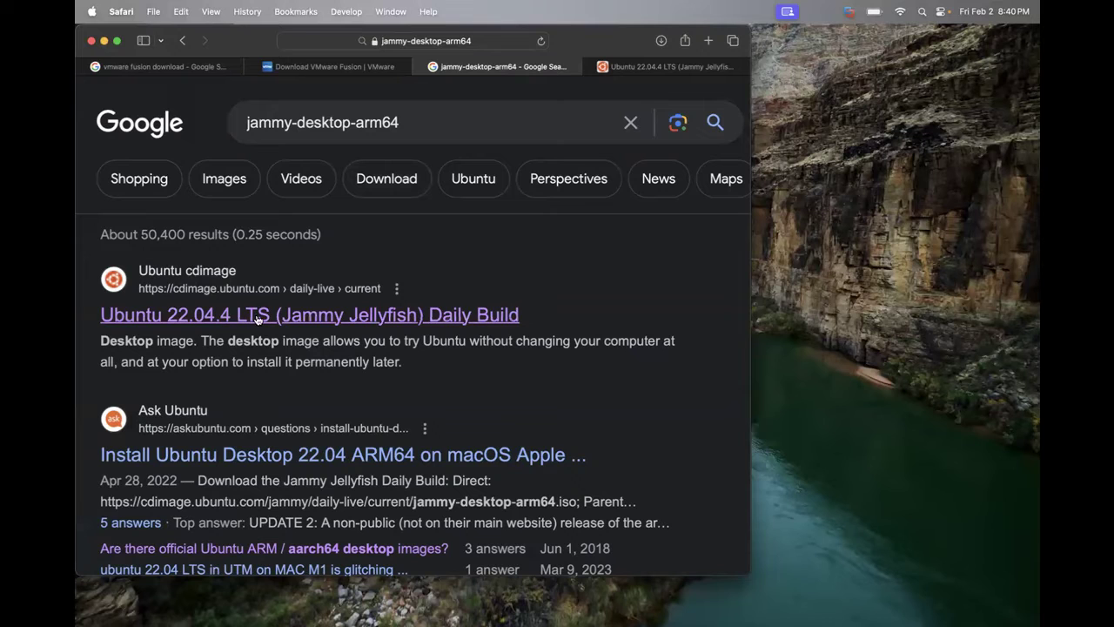
Switch to the cdimage.ubuntu.com Ubuntu 22.04.4 daily build listing and scroll to the arm64 ISO rows.
{"action": "left_click", "coordinate": [650, 68]}
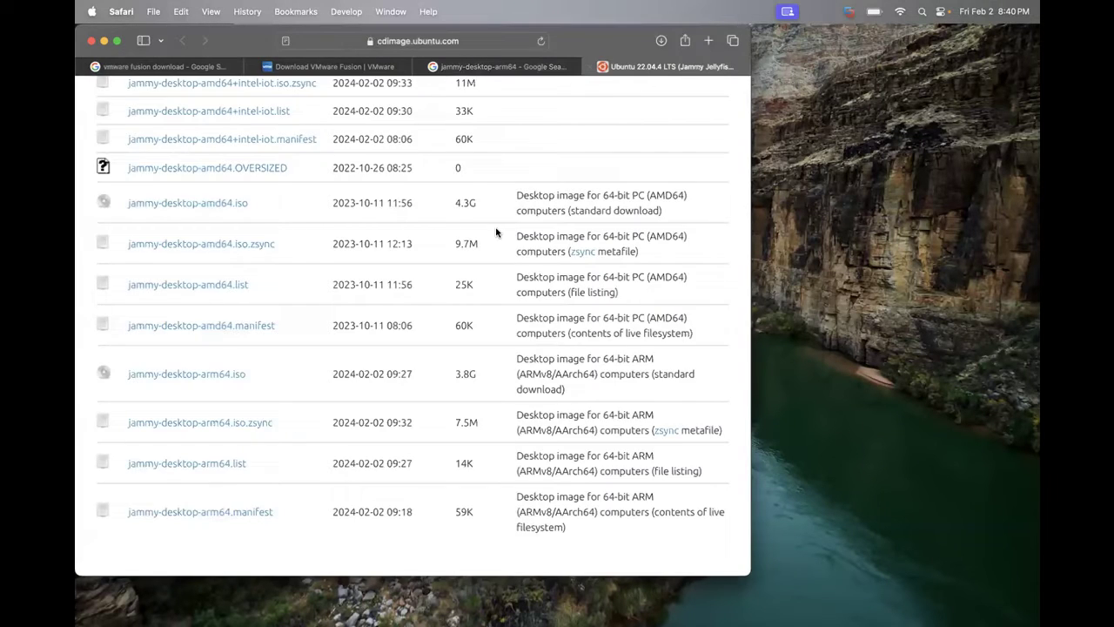
{"action": "scroll", "coordinate": [496, 231], "scroll_direction": "up", "scroll_amount": 10}
{"action": "scroll", "coordinate": [496, 232], "scroll_direction": "up", "scroll_amount": 4}
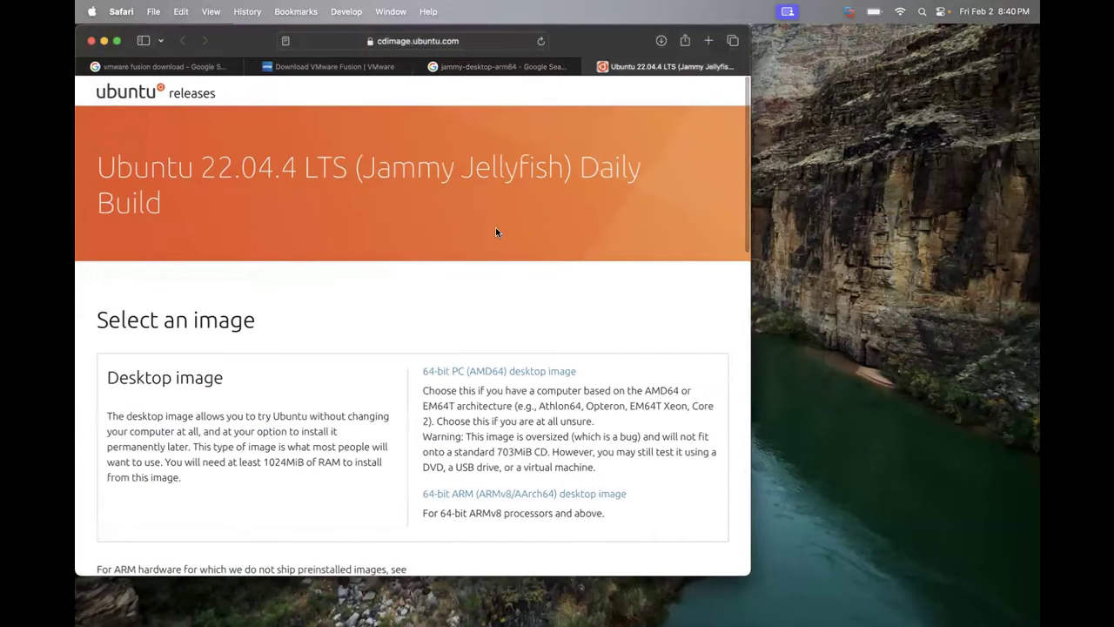
{"action": "scroll", "coordinate": [495, 231], "scroll_direction": "down", "scroll_amount": 7}
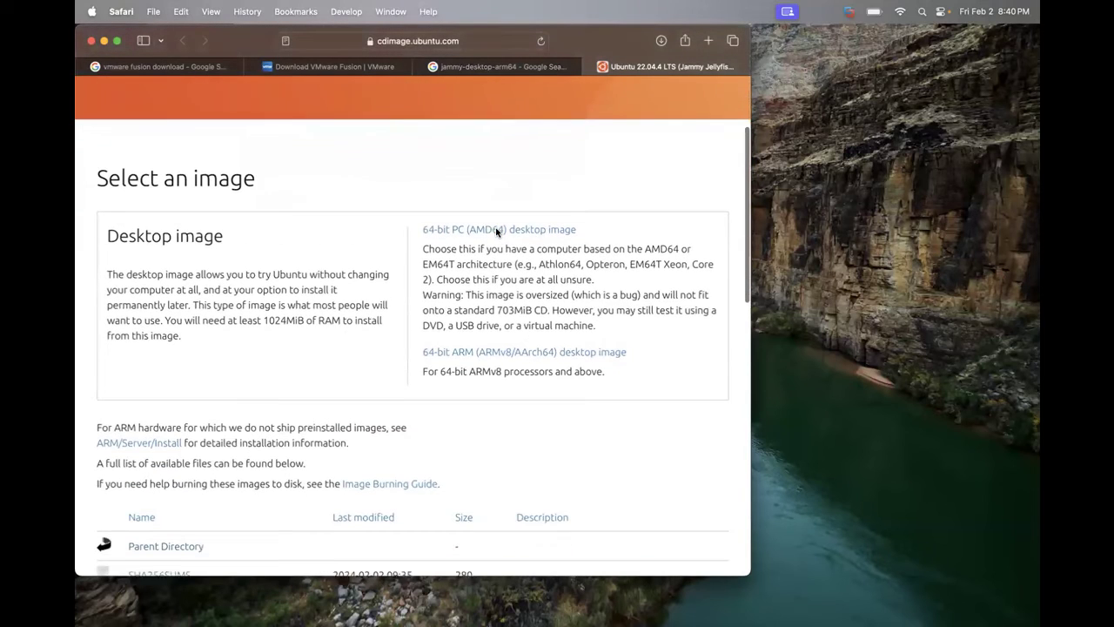
{"action": "scroll", "coordinate": [496, 232], "scroll_direction": "down", "scroll_amount": 8}
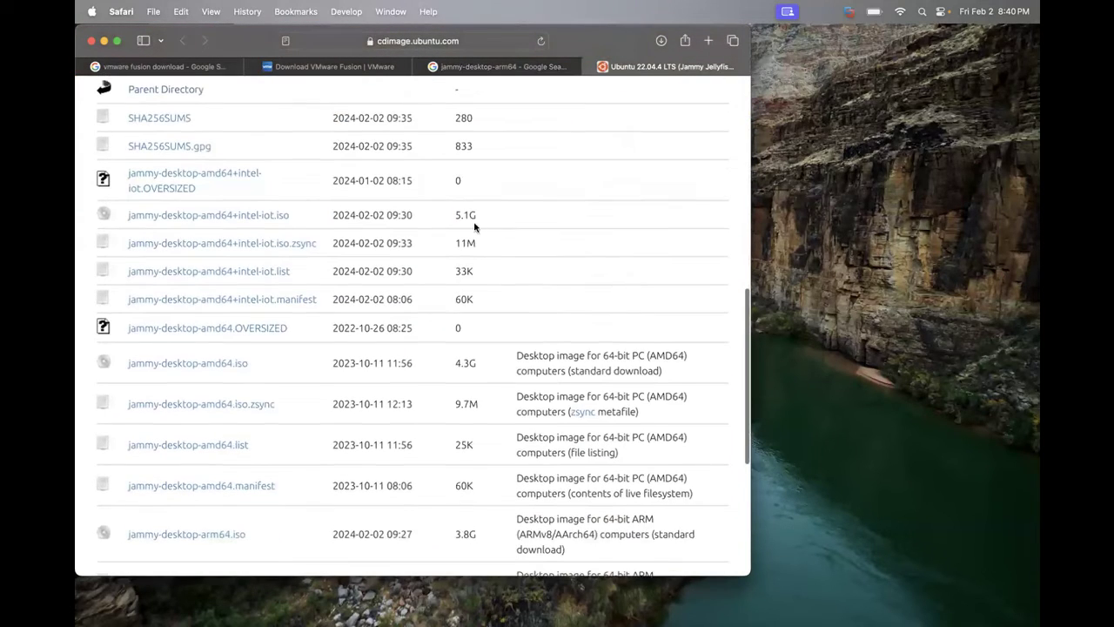
{"action": "scroll", "coordinate": [268, 355], "scroll_direction": "down", "scroll_amount": 5}
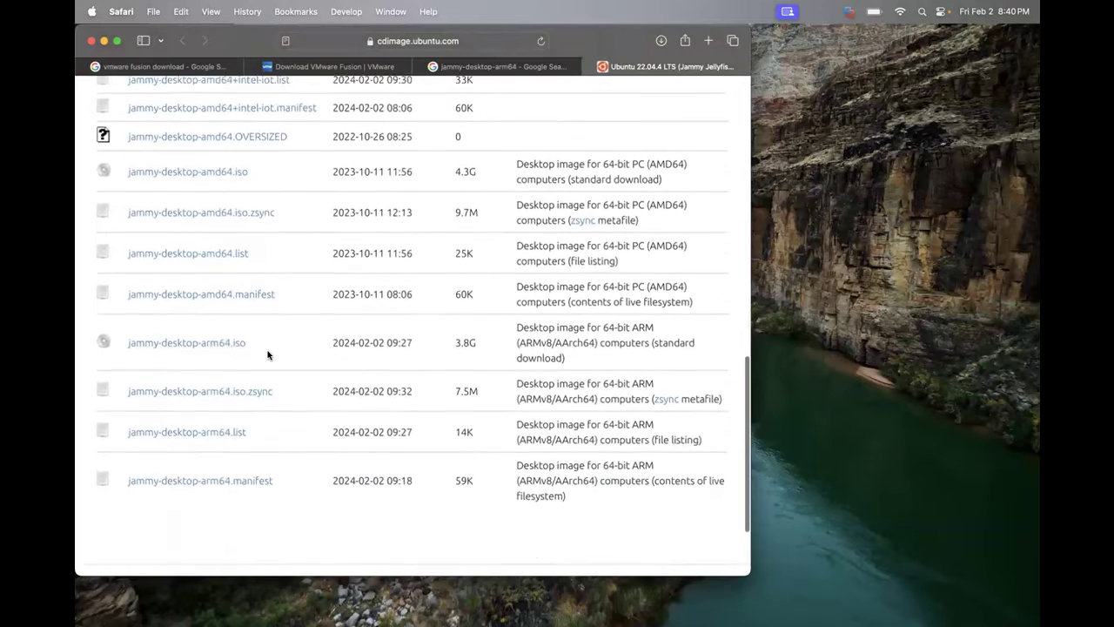
{"action": "scroll", "coordinate": [267, 353], "scroll_direction": "up", "scroll_amount": 2}
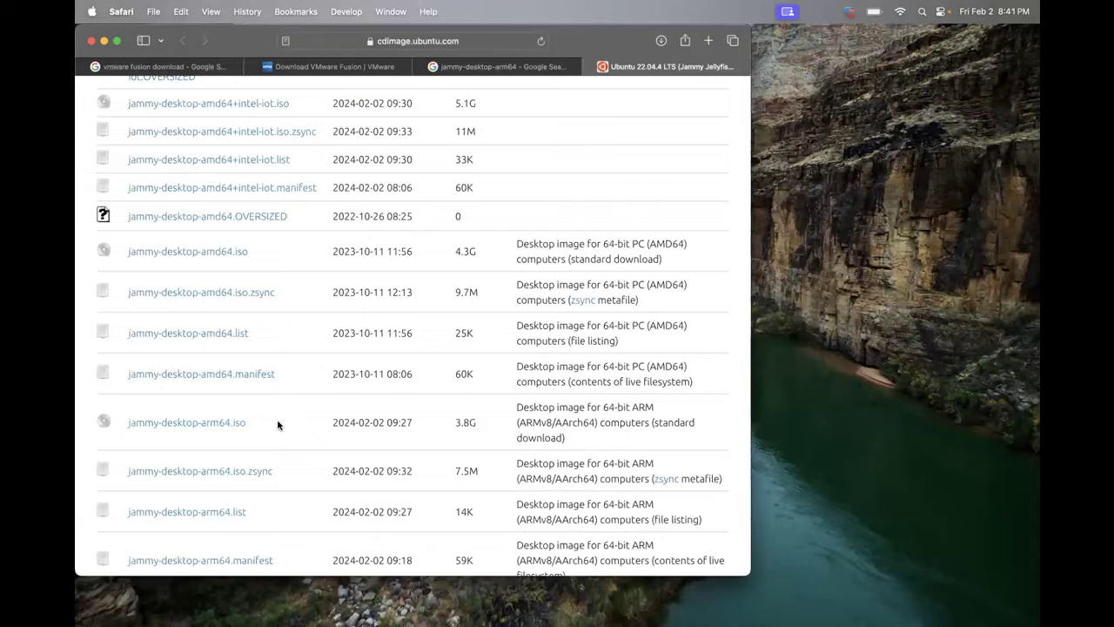
Download jammy-desktop-arm64.iso and view it in Finder's Downloads beside jammy-desktop-amd64.iso.
{"action": "left_click", "coordinate": [194, 601]}
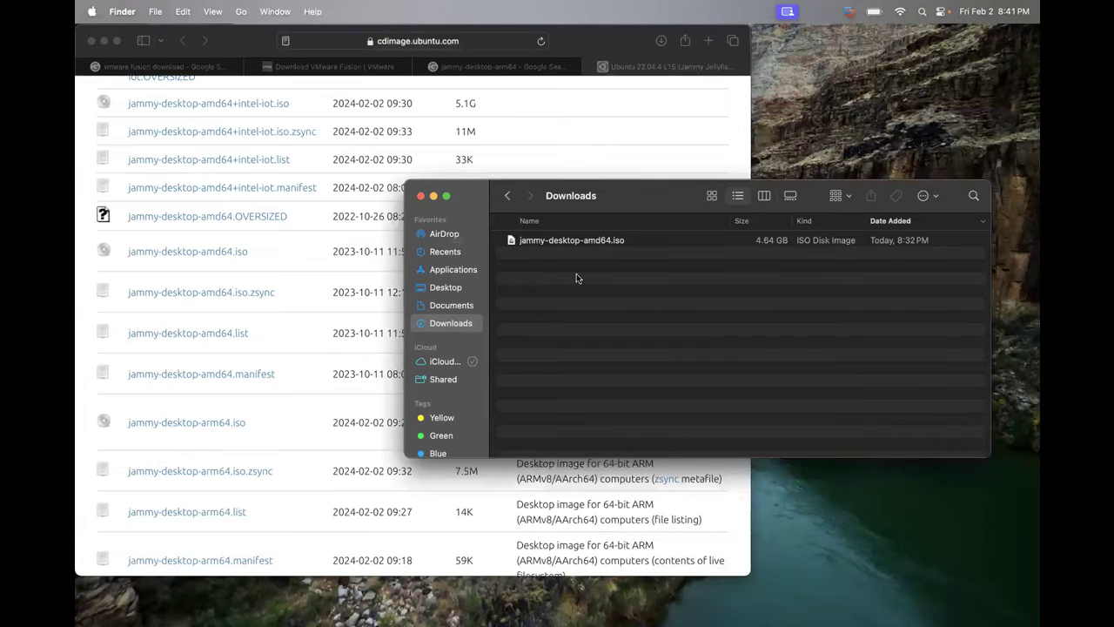
{"action": "left_click", "coordinate": [554, 122]}
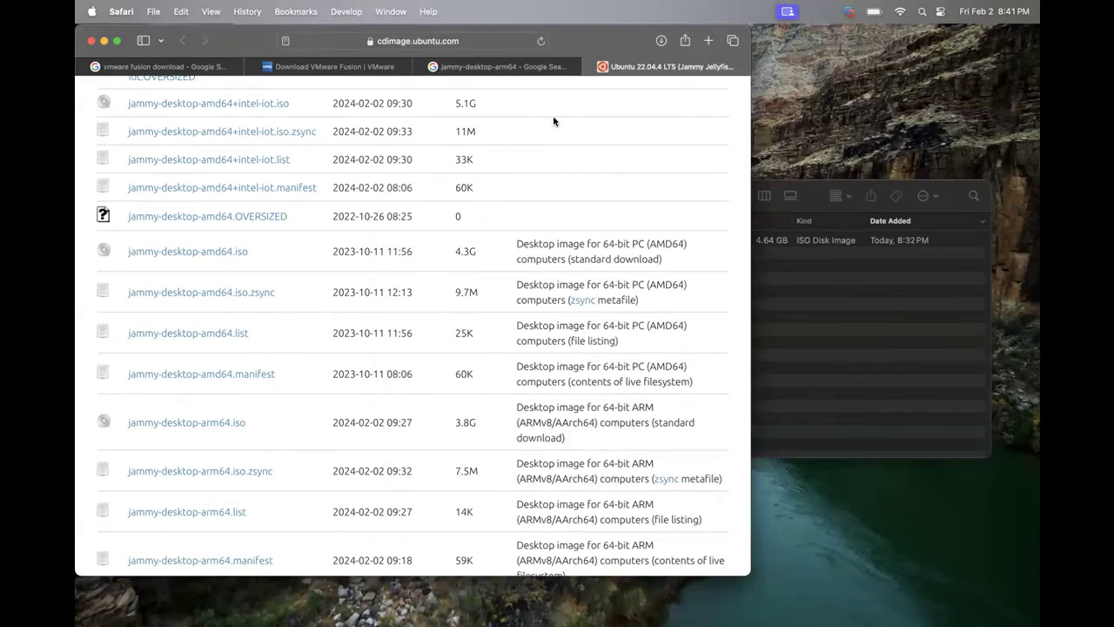
{"action": "left_click", "coordinate": [215, 424]}
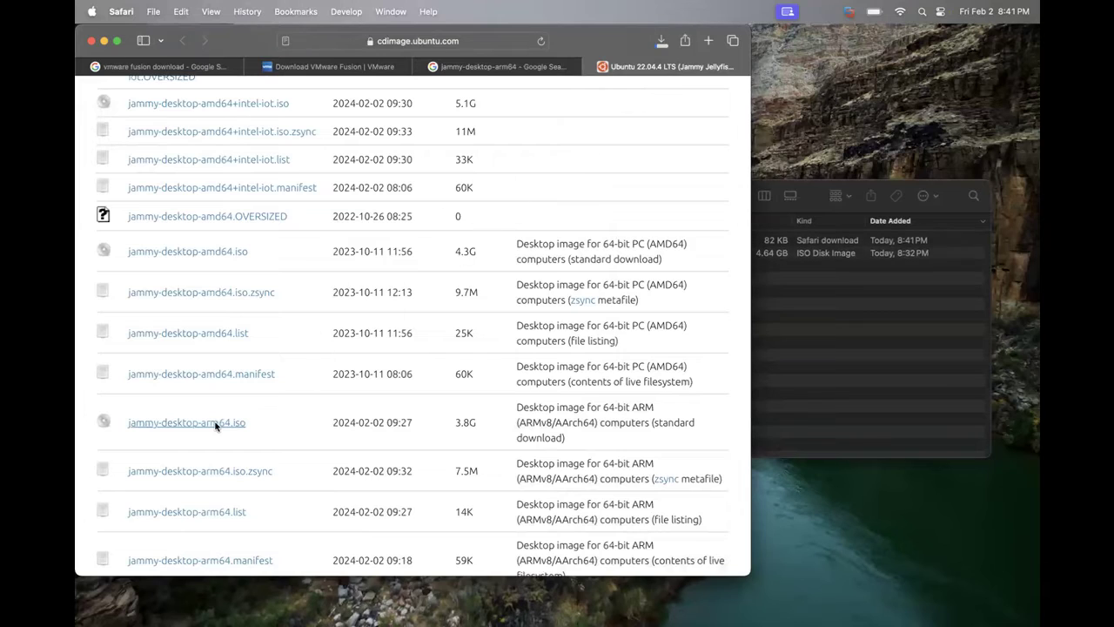
{"action": "left_click", "coordinate": [851, 293]}
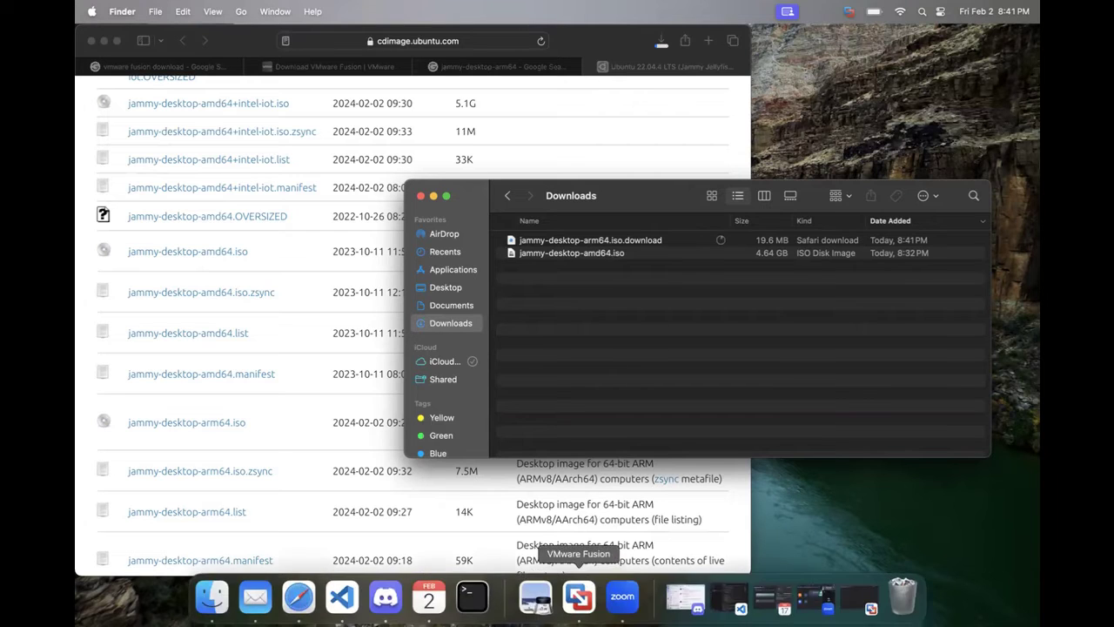
{"action": "left_click", "coordinate": [603, 255]}
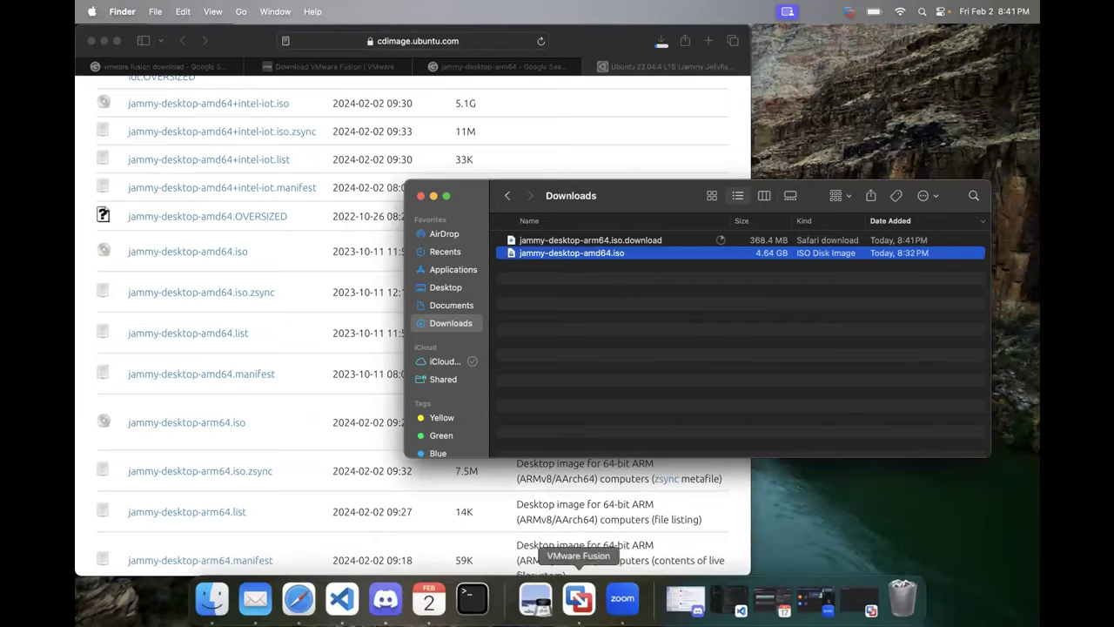
Launch VMware Fusion, reposition the library window, and choose + > New... for a new VM.
{"action": "left_click", "coordinate": [582, 601]}
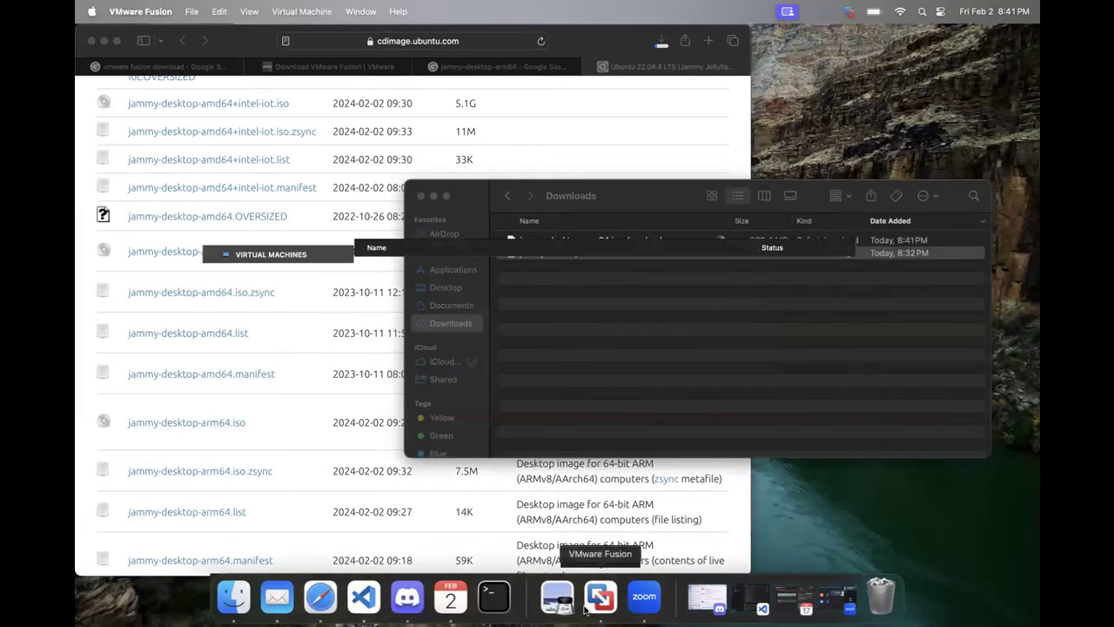
{"action": "left_click_drag", "start_coordinate": [434, 116], "coordinate": [356, 104]}
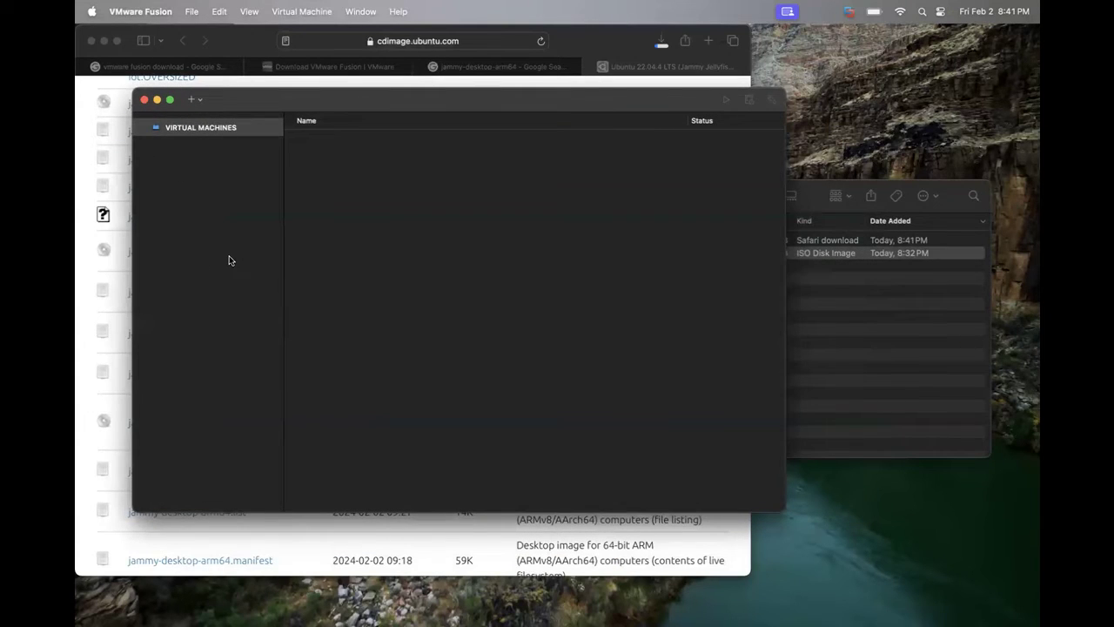
{"action": "left_click", "coordinate": [193, 100]}
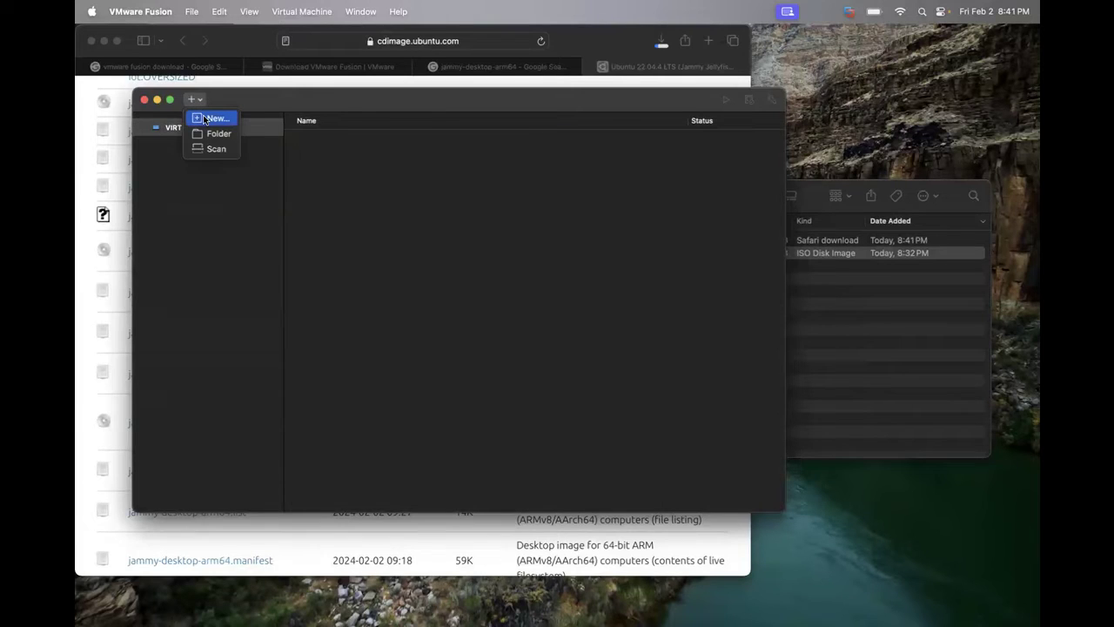
{"action": "left_click", "coordinate": [209, 118]}
{"action": "left_click", "coordinate": [258, 371]}
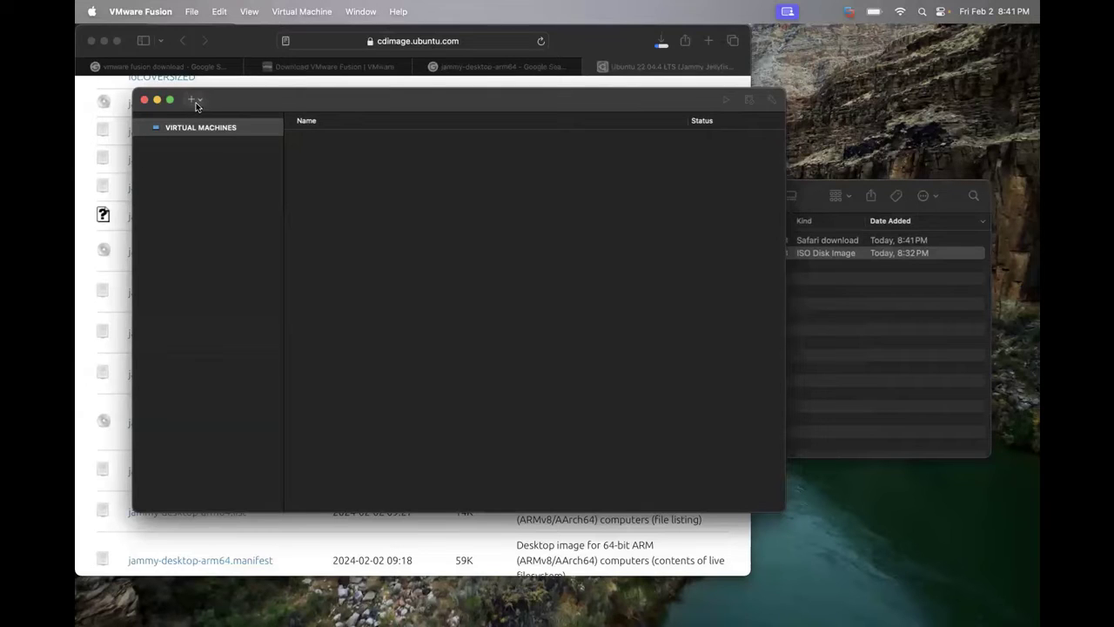
{"action": "left_click", "coordinate": [194, 101]}
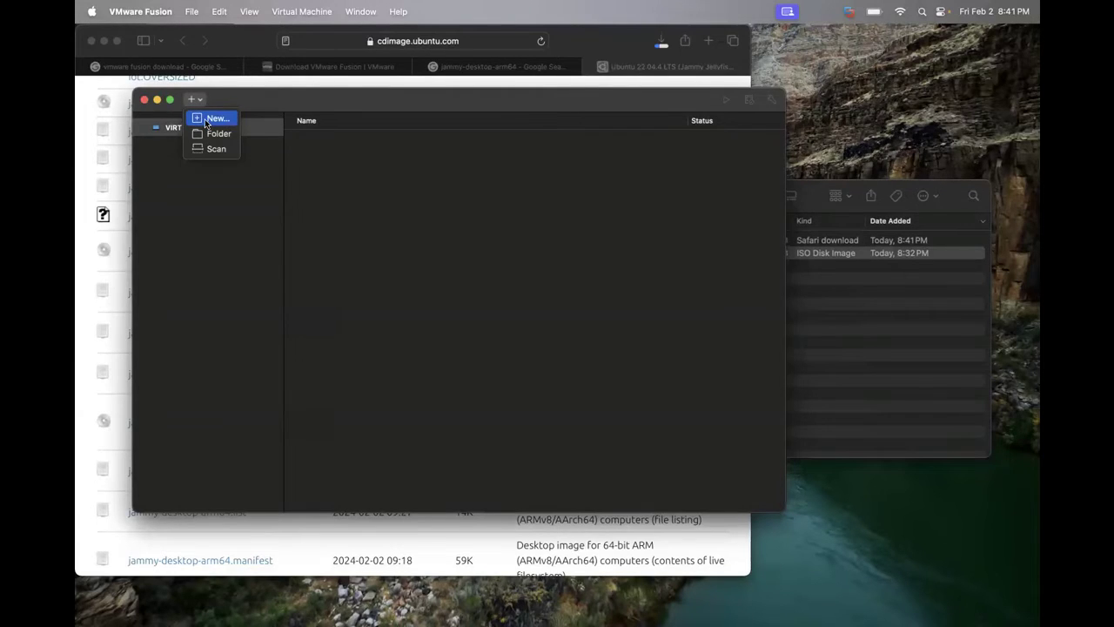
{"action": "left_click", "coordinate": [206, 121]}
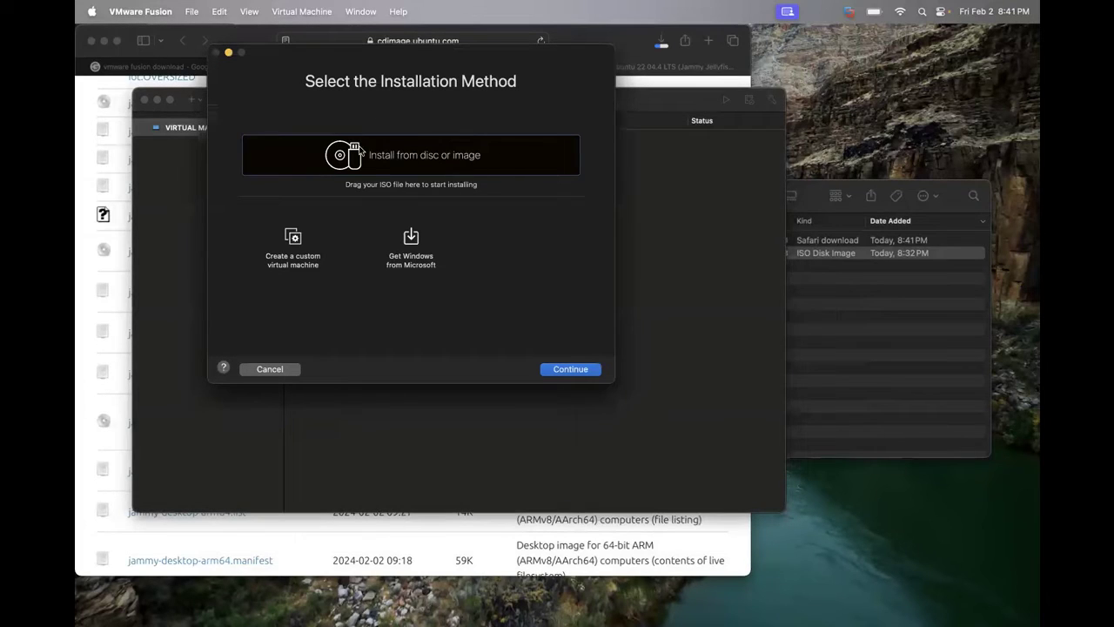
Drag jammy-desktop-amd64.iso into the assistant and pick the amd64 image from the disc list.
{"action": "left_click", "coordinate": [870, 305]}
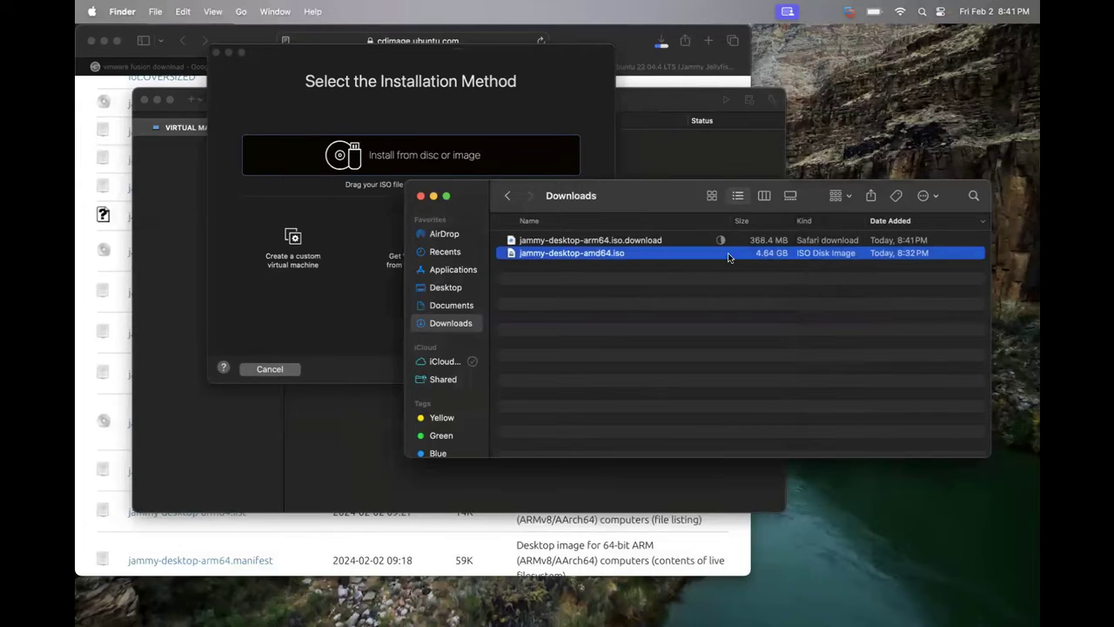
{"action": "left_click_drag", "start_coordinate": [721, 247], "coordinate": [420, 178]}
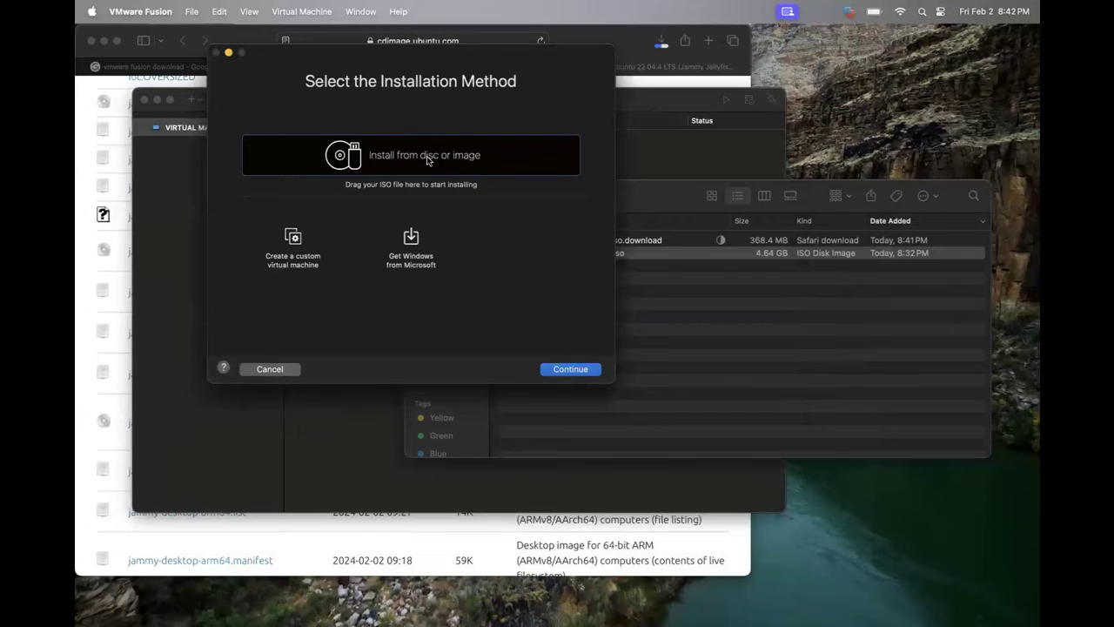
{"action": "left_click", "coordinate": [427, 158]}
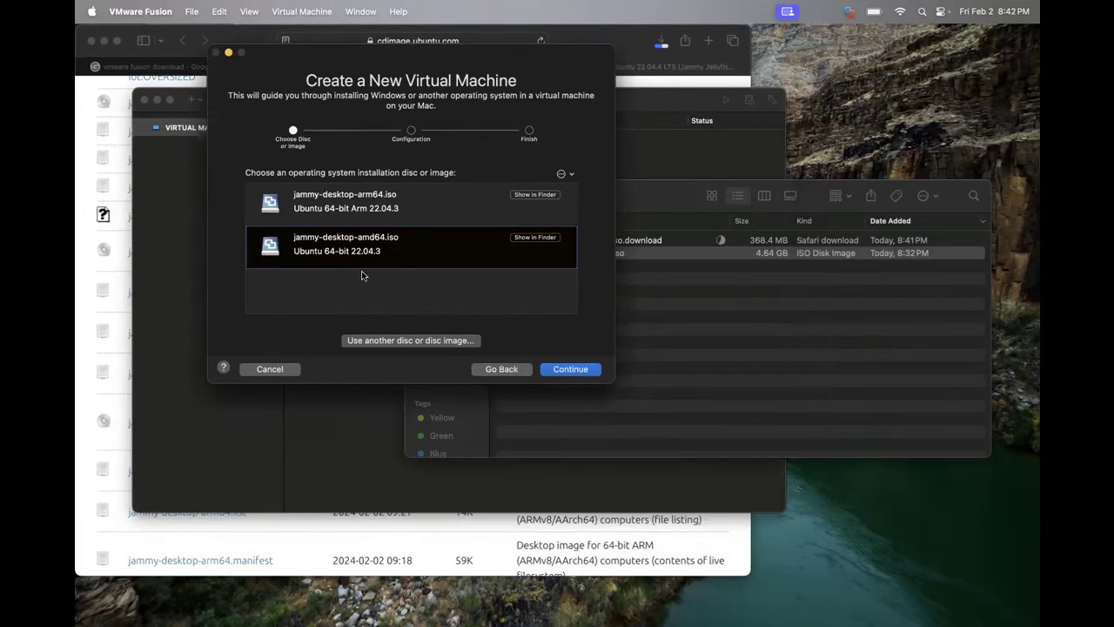
{"action": "left_click", "coordinate": [396, 207]}
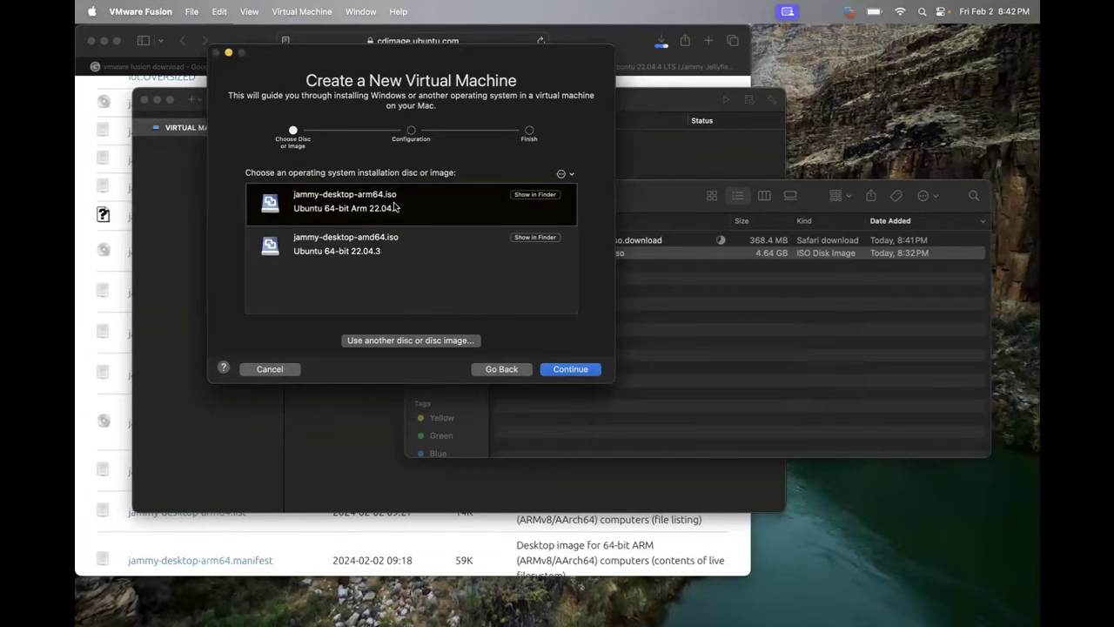
{"action": "left_click", "coordinate": [379, 250]}
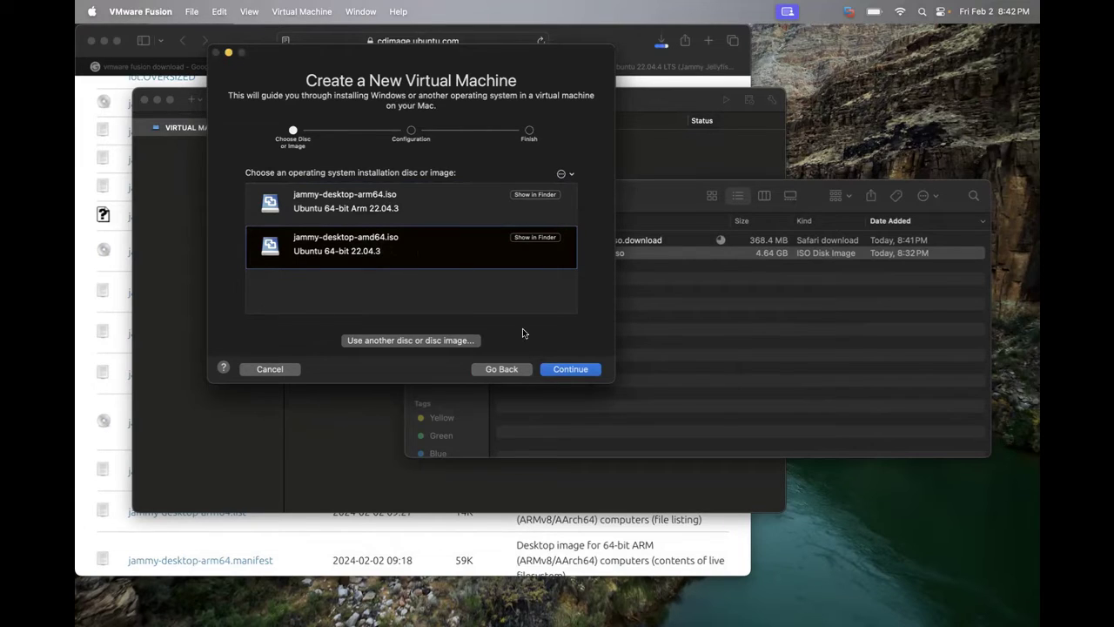
Enter and confirm the account password, then finish and save the Ubuntu 64-bit 22.04.3 VM to Downloads.
{"action": "left_click", "coordinate": [570, 369]}
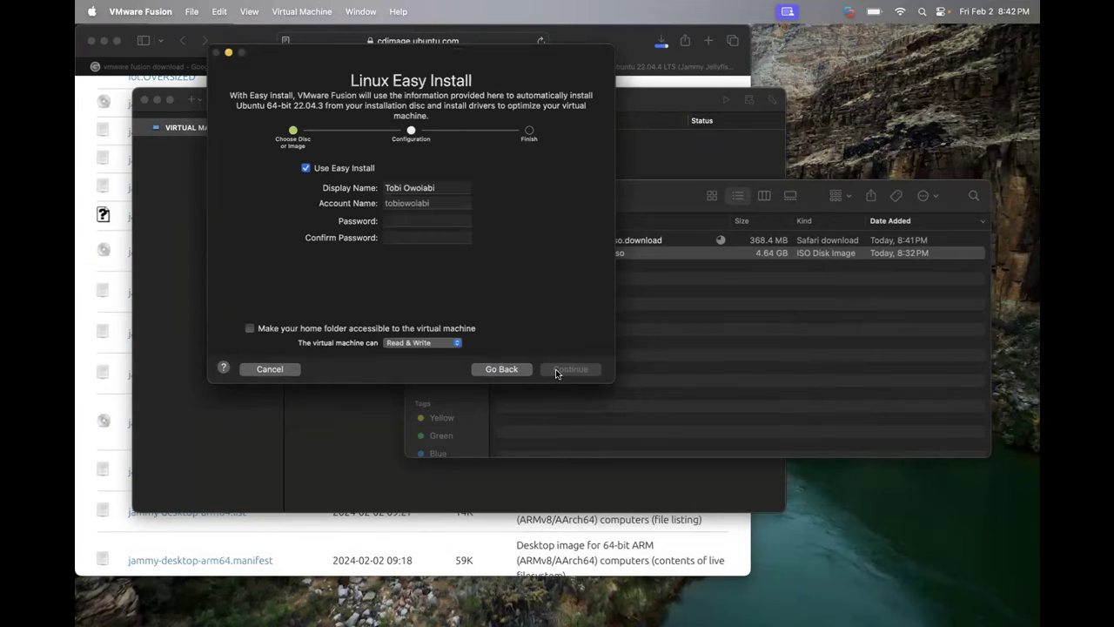
{"action": "left_click", "coordinate": [424, 222]}
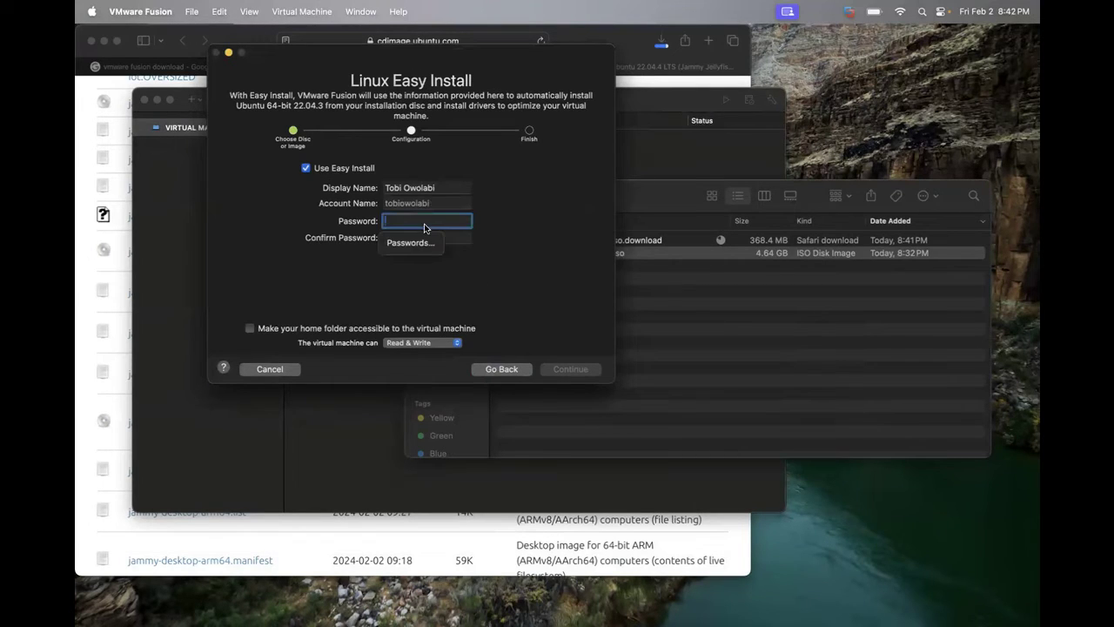
{"action": "type", "text": "••••"}
{"action": "key", "text": "Tab"}
{"action": "type", "text": "••••"}
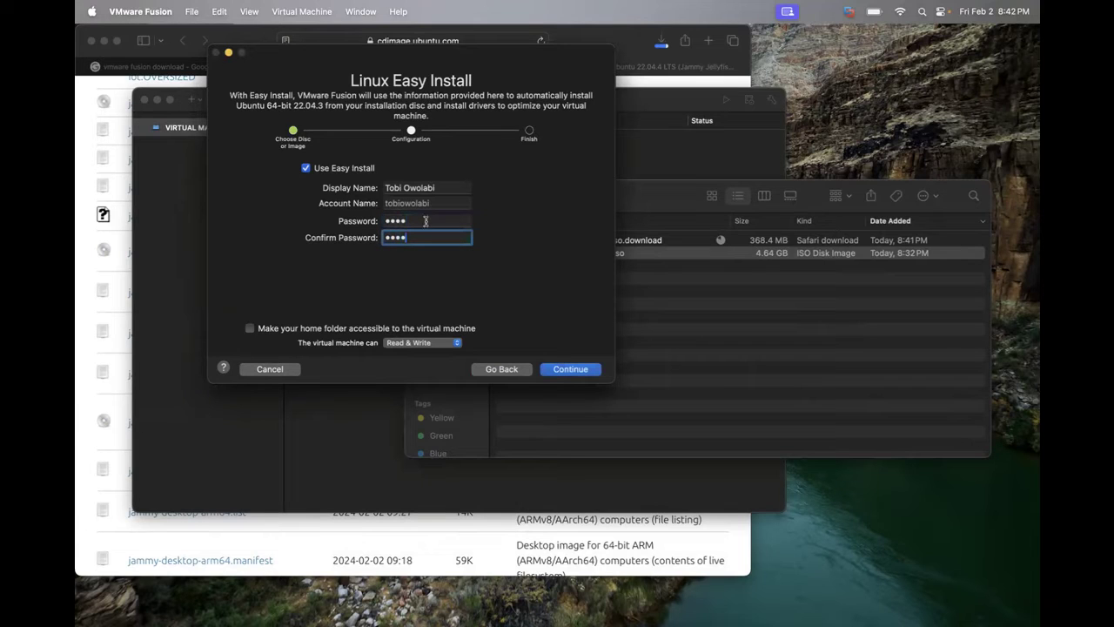
{"action": "left_click", "coordinate": [571, 370]}
{"action": "left_click", "coordinate": [571, 369]}
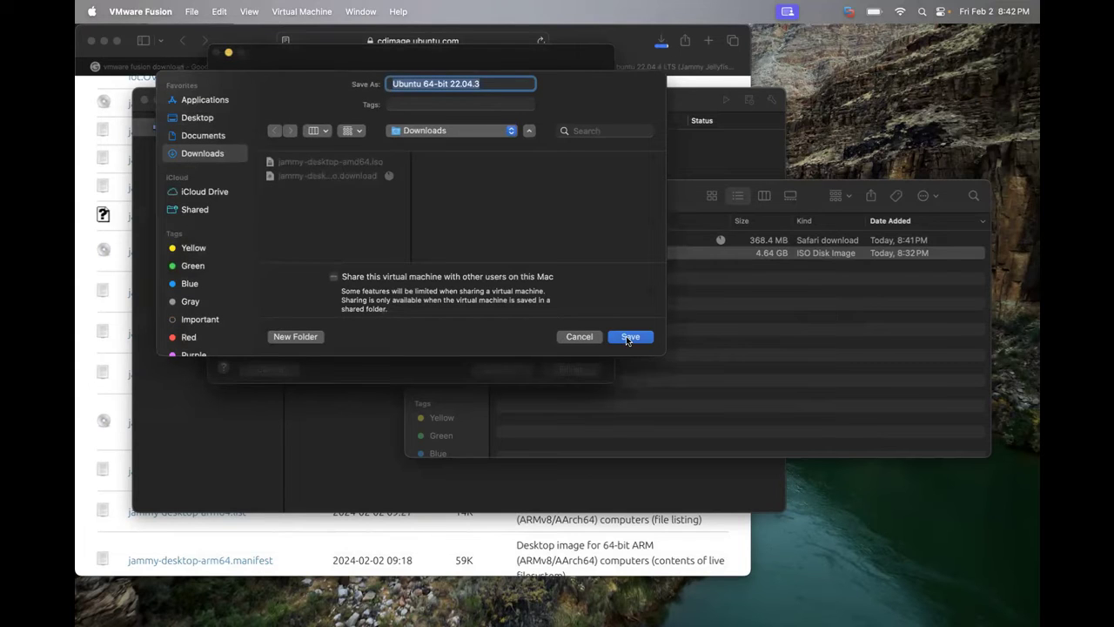
{"action": "left_click", "coordinate": [629, 337]}
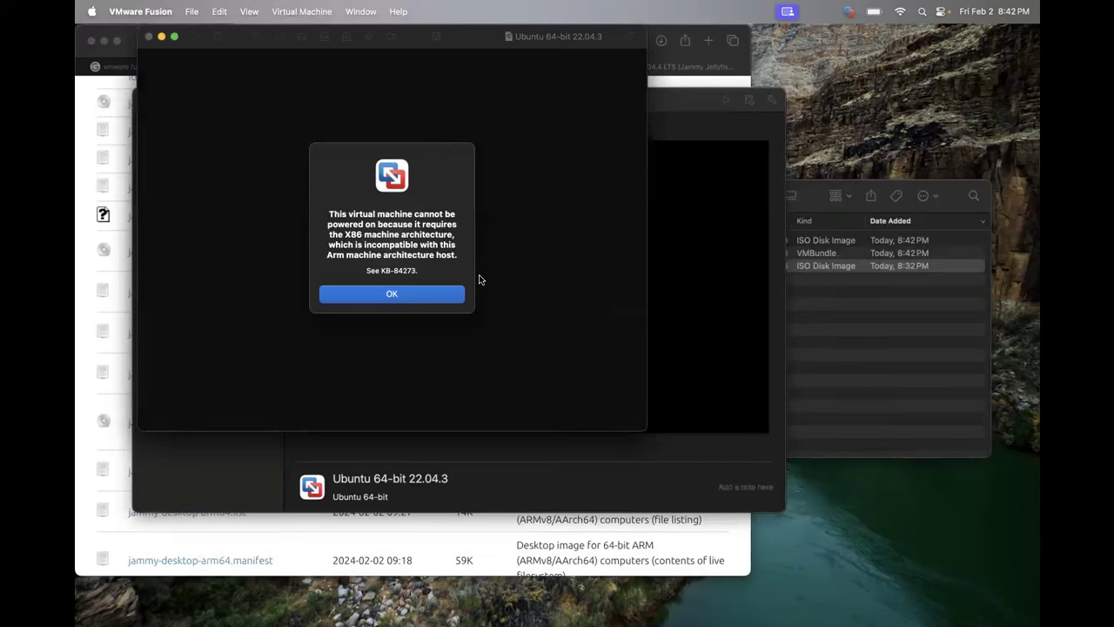
Dismiss the X86 incompatibility error and close the Ubuntu 64-bit 22.04.3 VM window.
{"action": "left_click", "coordinate": [410, 297]}
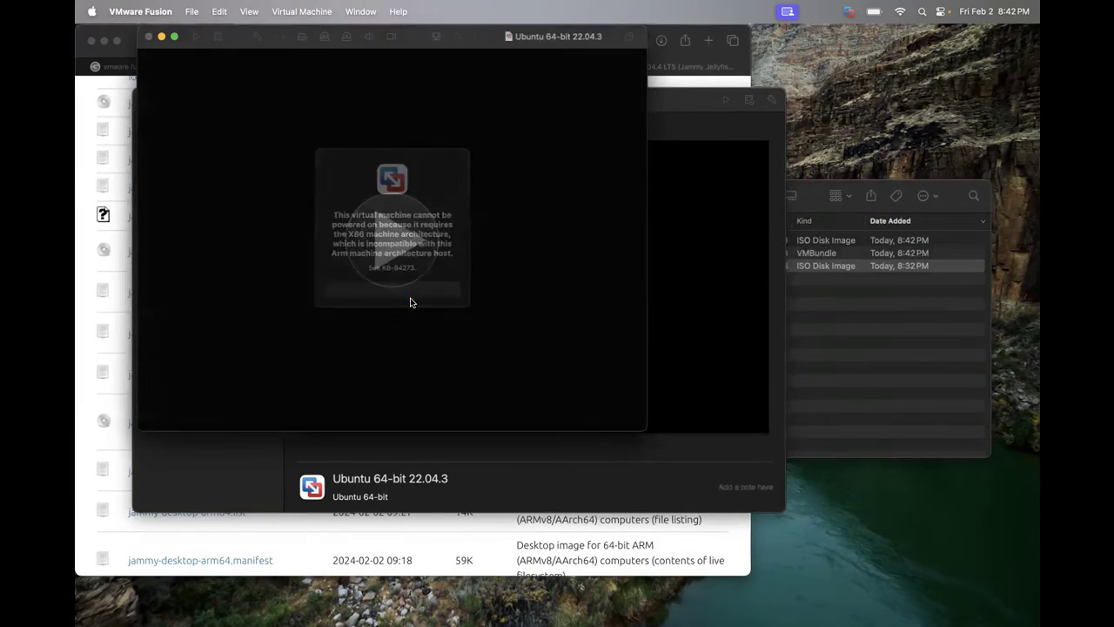
{"action": "left_click", "coordinate": [151, 40]}
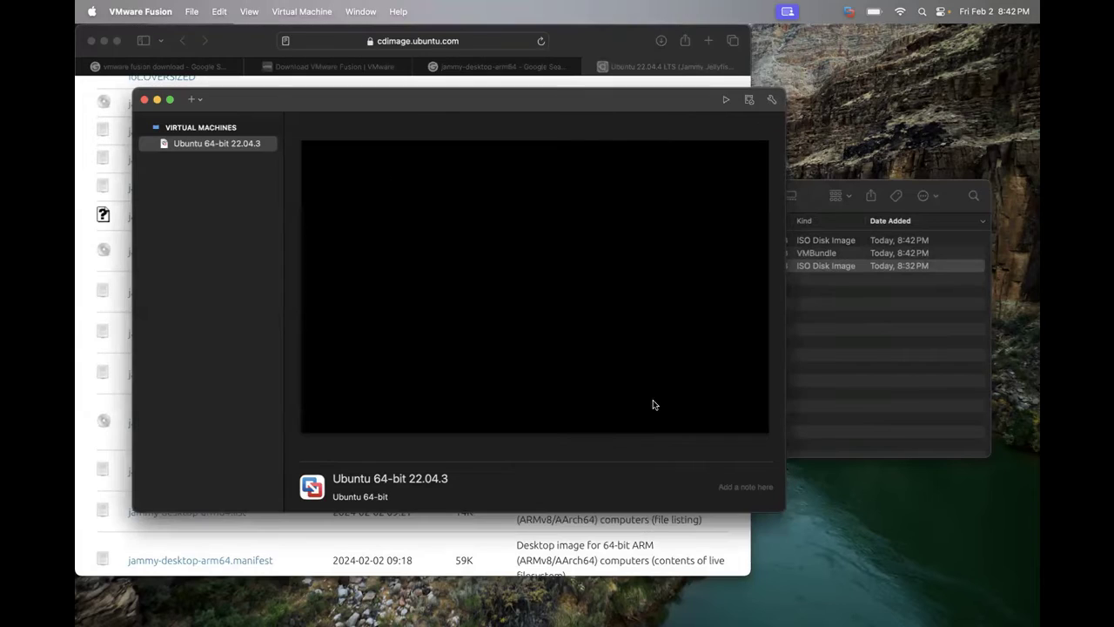
Move jammy-desktop-amd64.iso and the Ubuntu 64-bit 22.04.3 VM bundle from Downloads to Trash.
{"action": "left_click", "coordinate": [919, 366]}
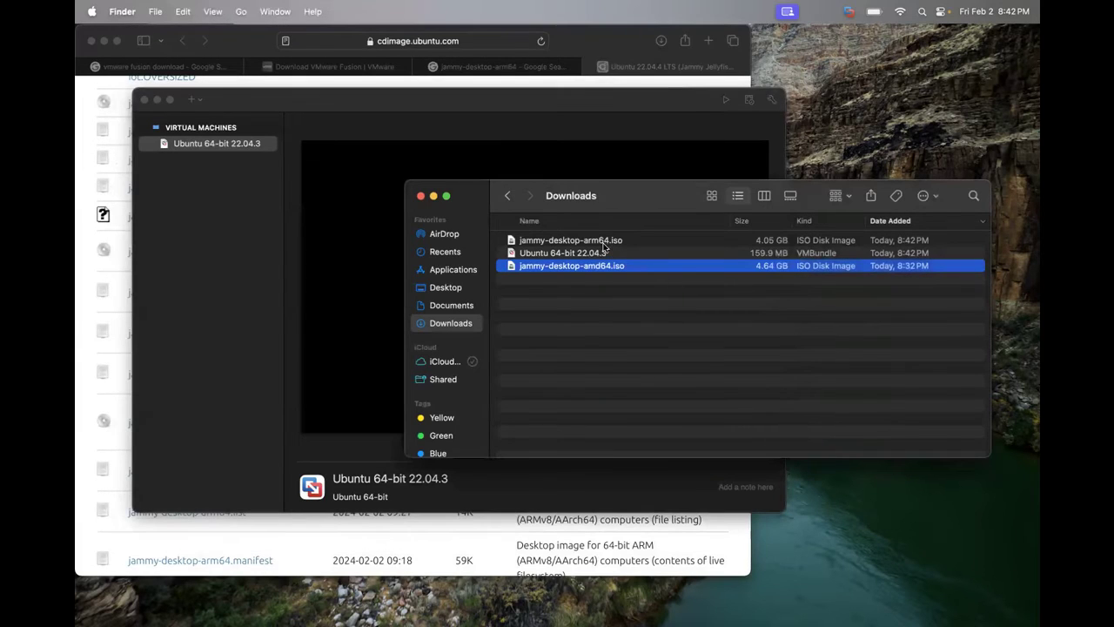
{"action": "right_click", "coordinate": [594, 270]}
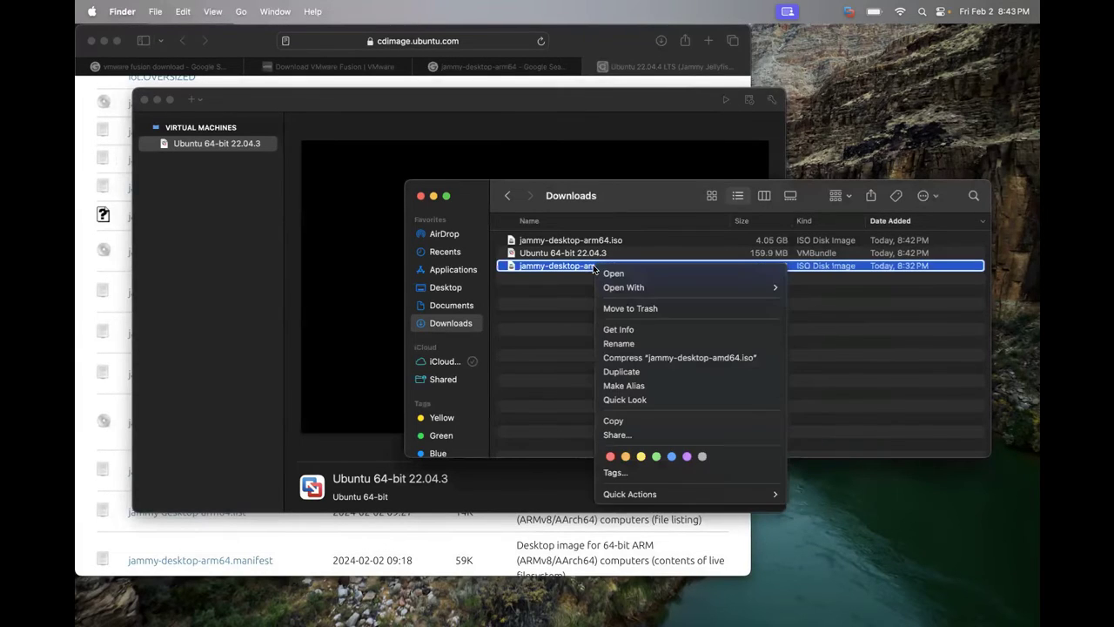
{"action": "left_click", "coordinate": [619, 308]}
{"action": "left_click", "coordinate": [588, 245]}
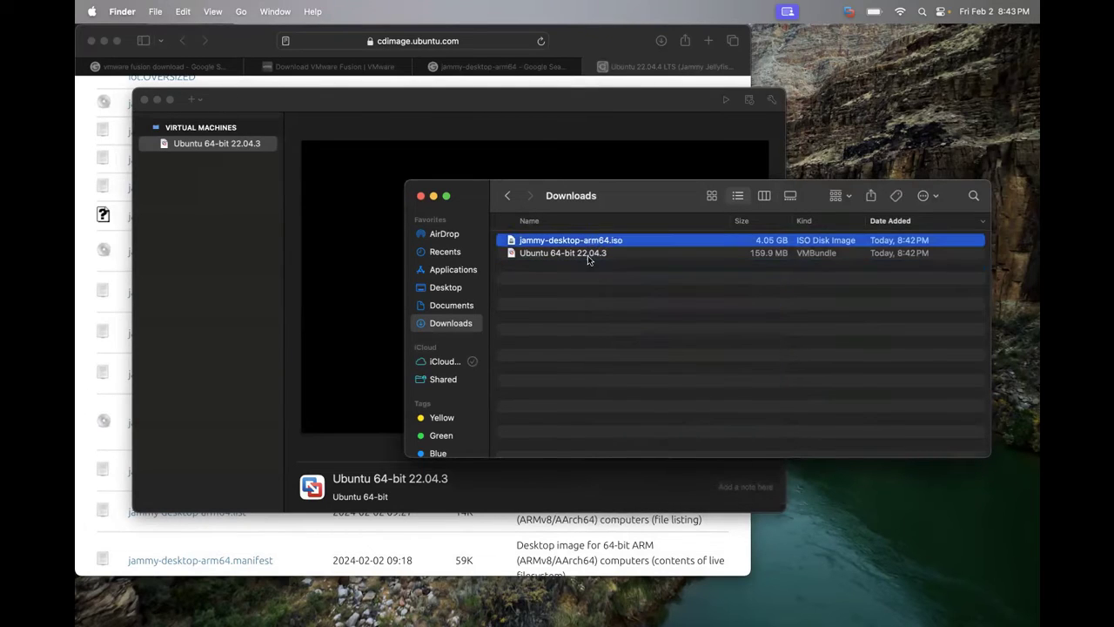
{"action": "right_click", "coordinate": [584, 254]}
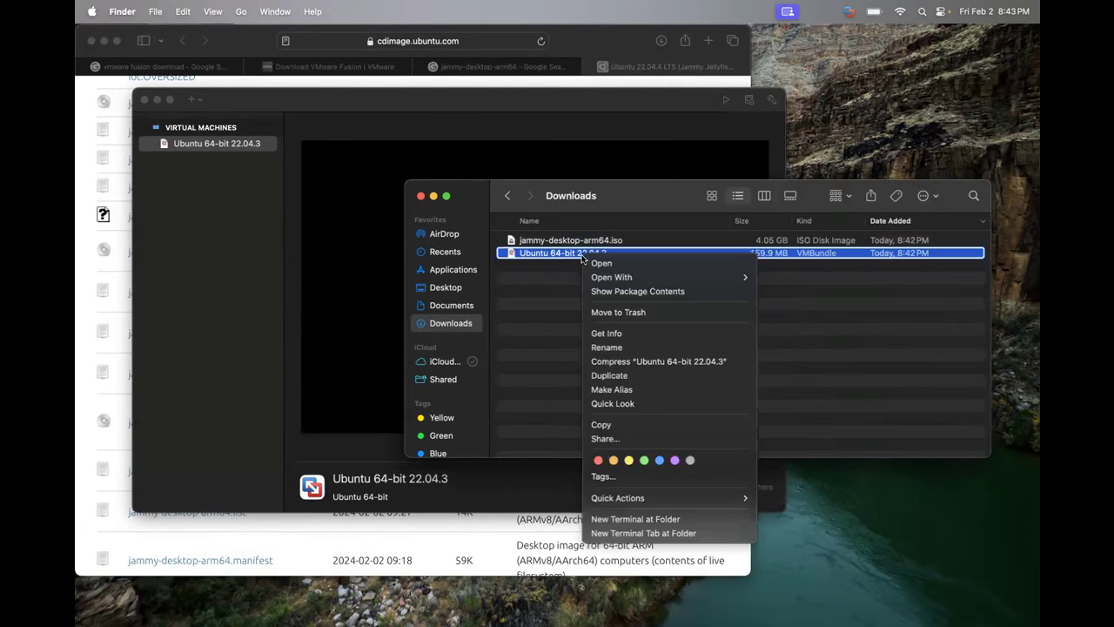
{"action": "left_click", "coordinate": [613, 311]}
{"action": "left_click", "coordinate": [590, 244]}
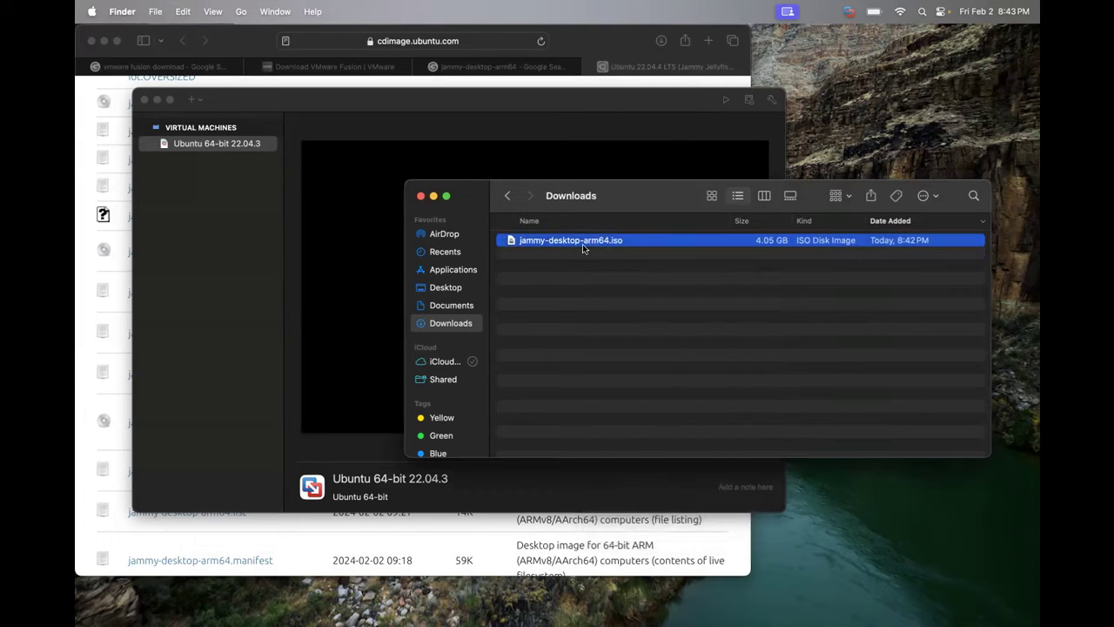
Delete Ubuntu 64-bit 22.04.3 from the library twice, dismissing each 'Could not get vm files' error.
{"action": "left_click", "coordinate": [220, 279]}
{"action": "right_click", "coordinate": [209, 150]}
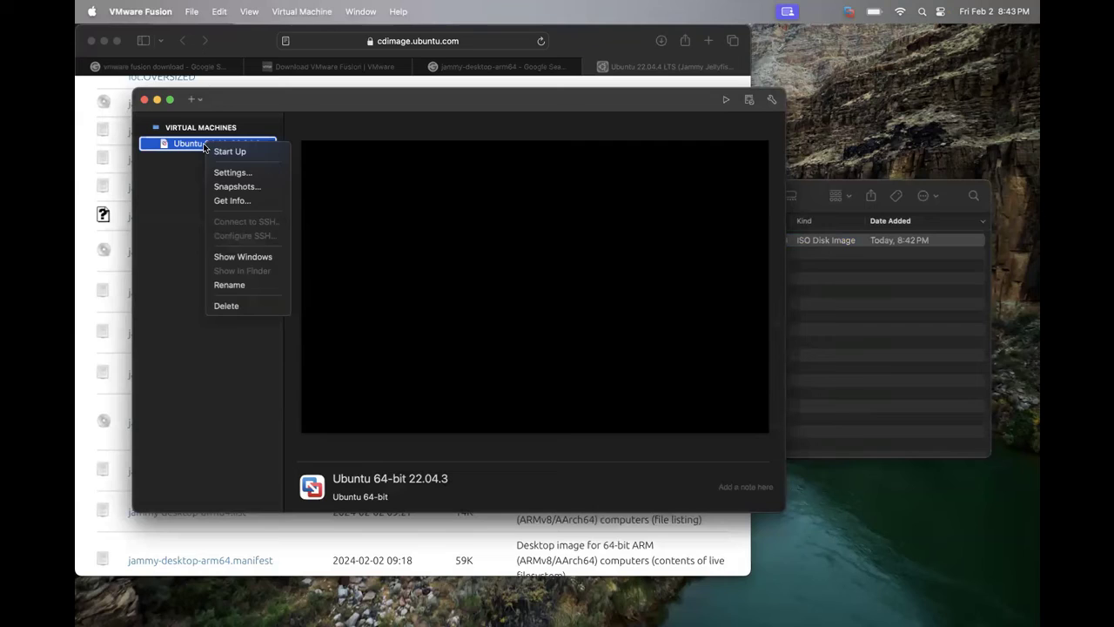
{"action": "left_click", "coordinate": [243, 306]}
{"action": "left_click", "coordinate": [486, 347]}
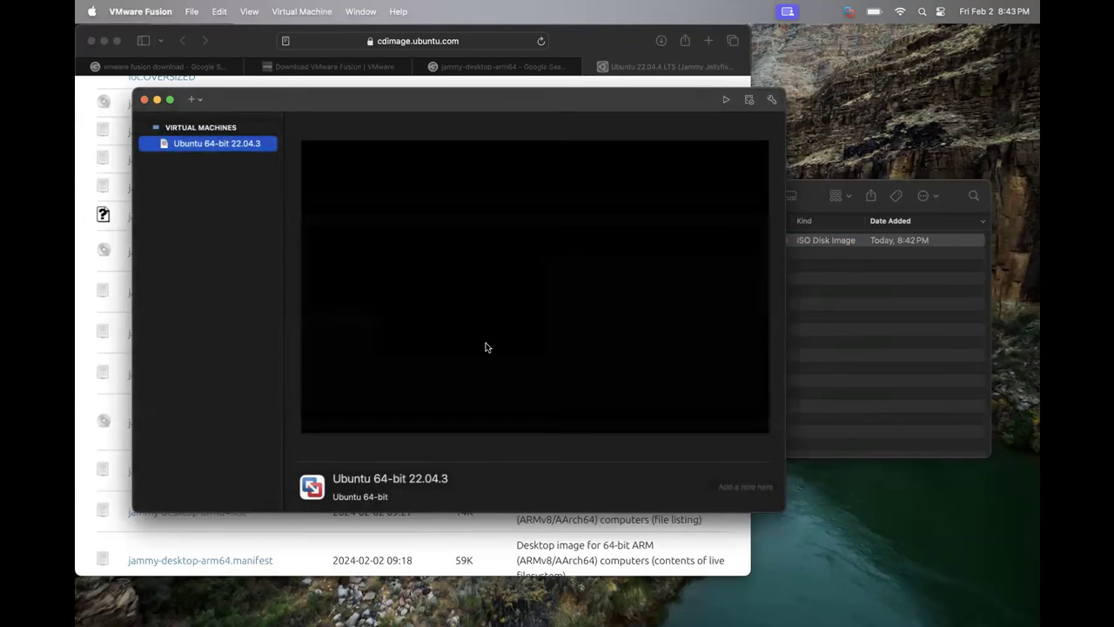
{"action": "right_click", "coordinate": [238, 148]}
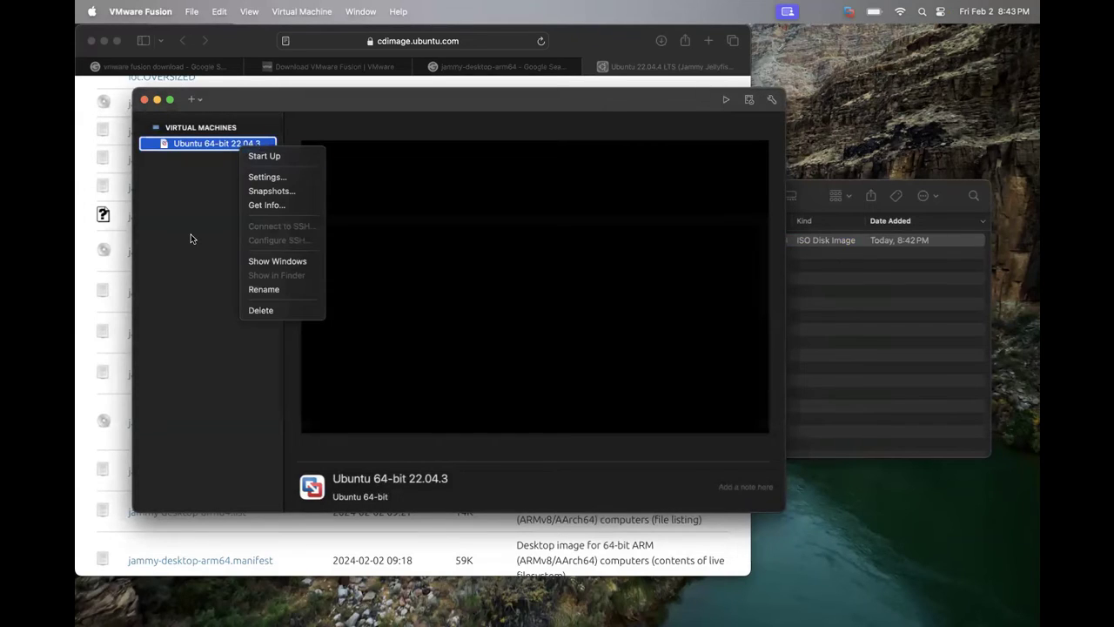
{"action": "left_click", "coordinate": [261, 310]}
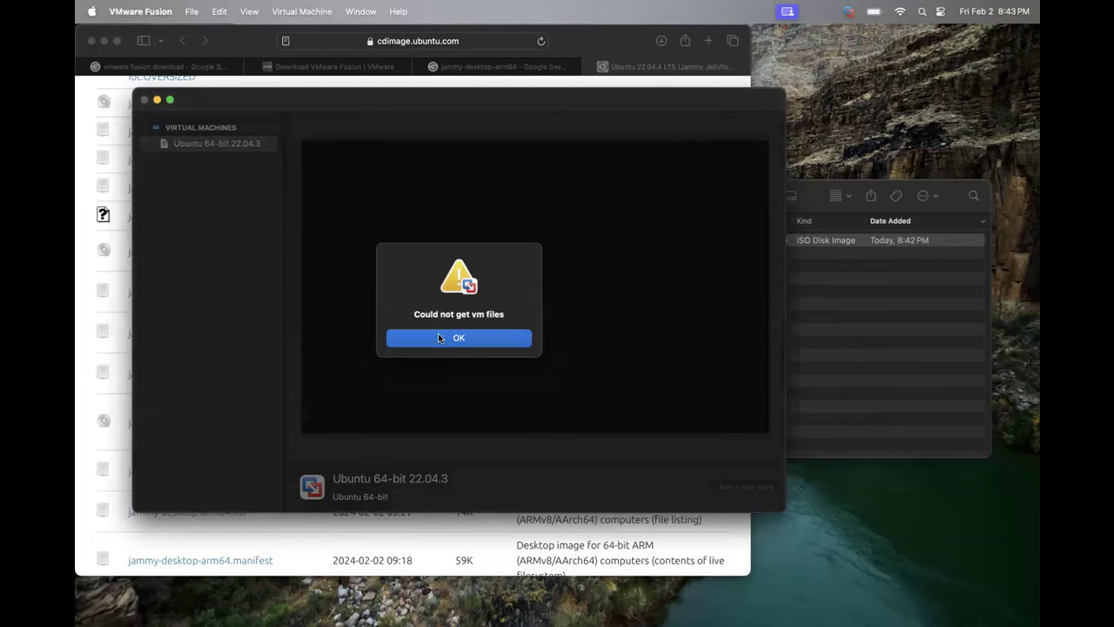
{"action": "left_click", "coordinate": [440, 337]}
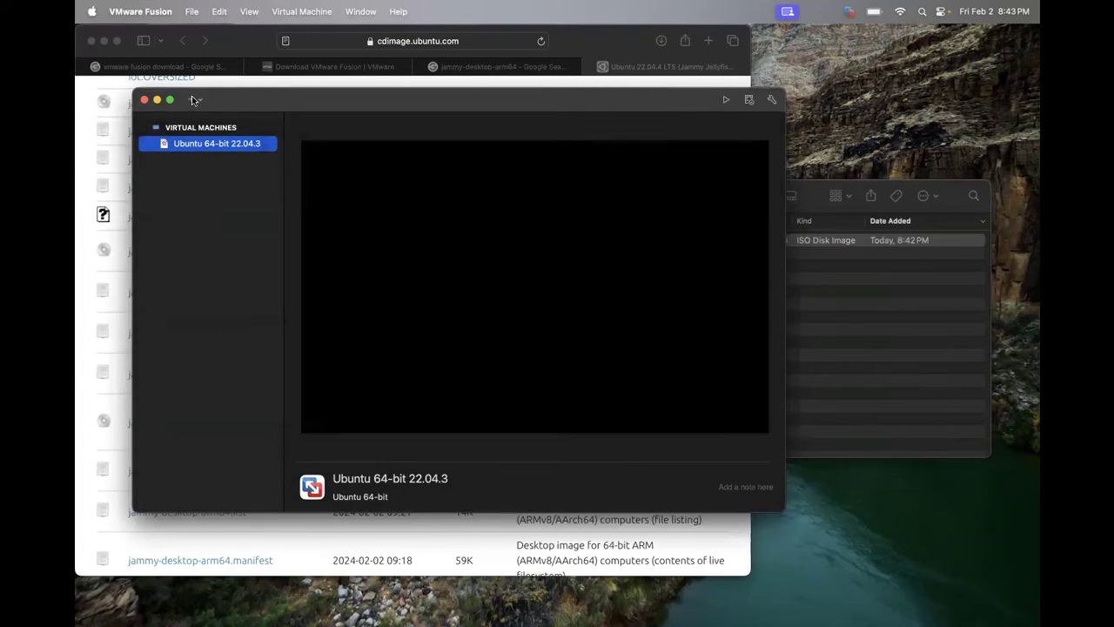
Create a VM from jammy-desktop-arm64.iso with default configuration, saved in Downloads, and launch it.
{"action": "left_click", "coordinate": [194, 101]}
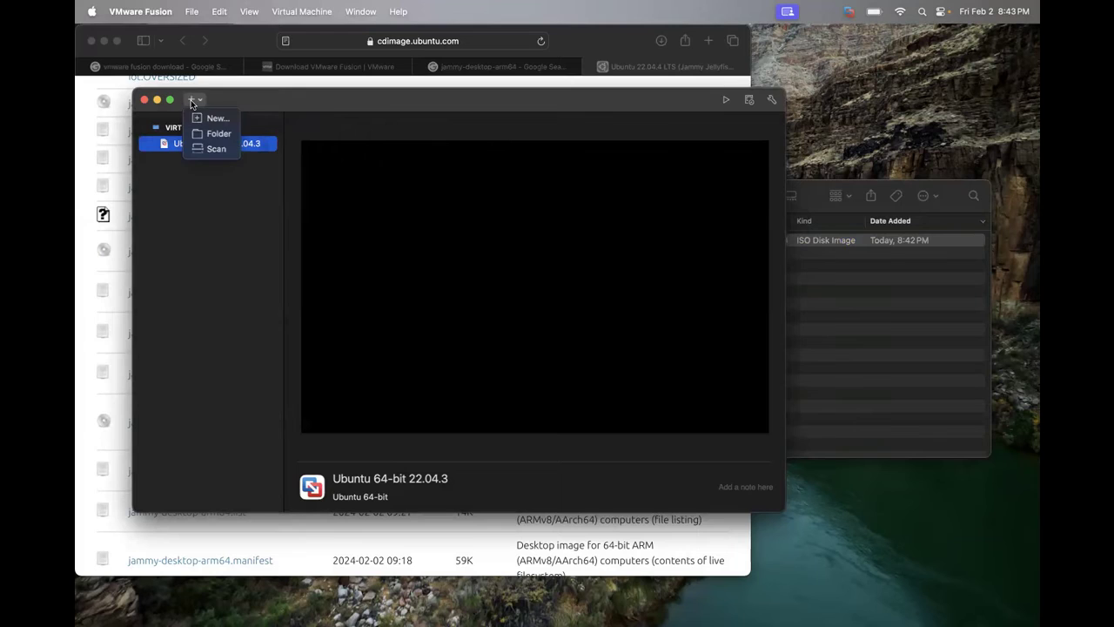
{"action": "left_click", "coordinate": [214, 117]}
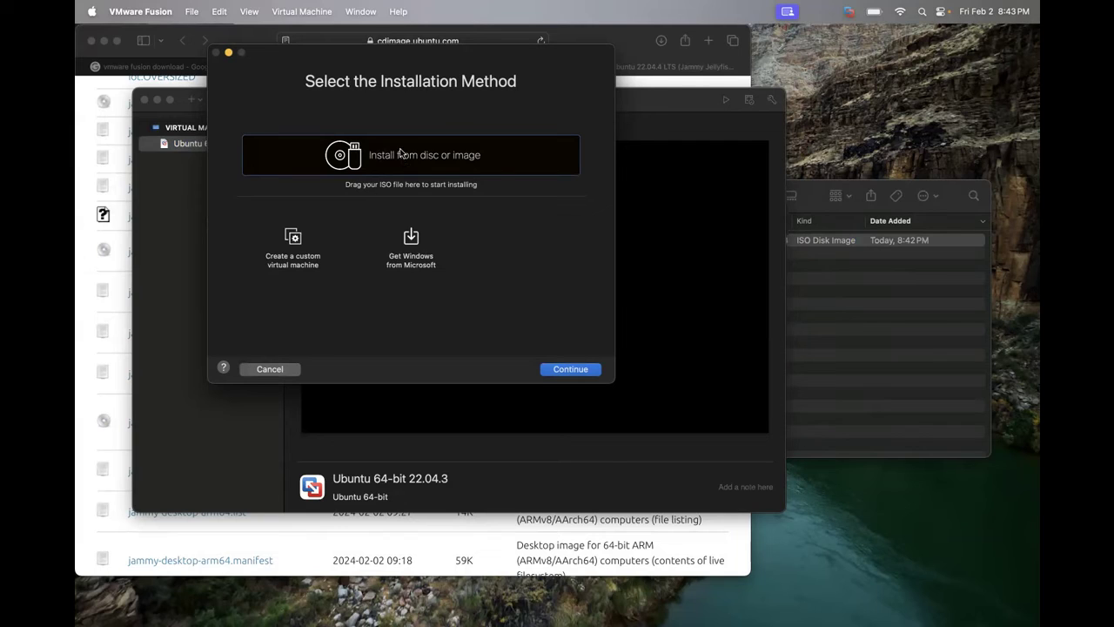
{"action": "left_click", "coordinate": [575, 369]}
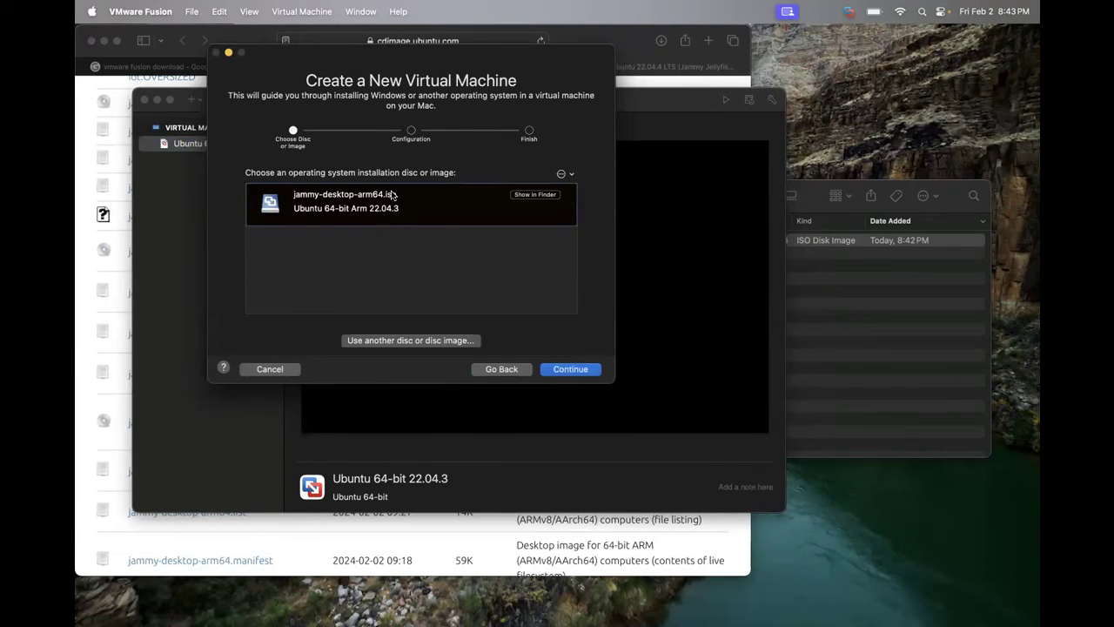
{"action": "left_click", "coordinate": [582, 369]}
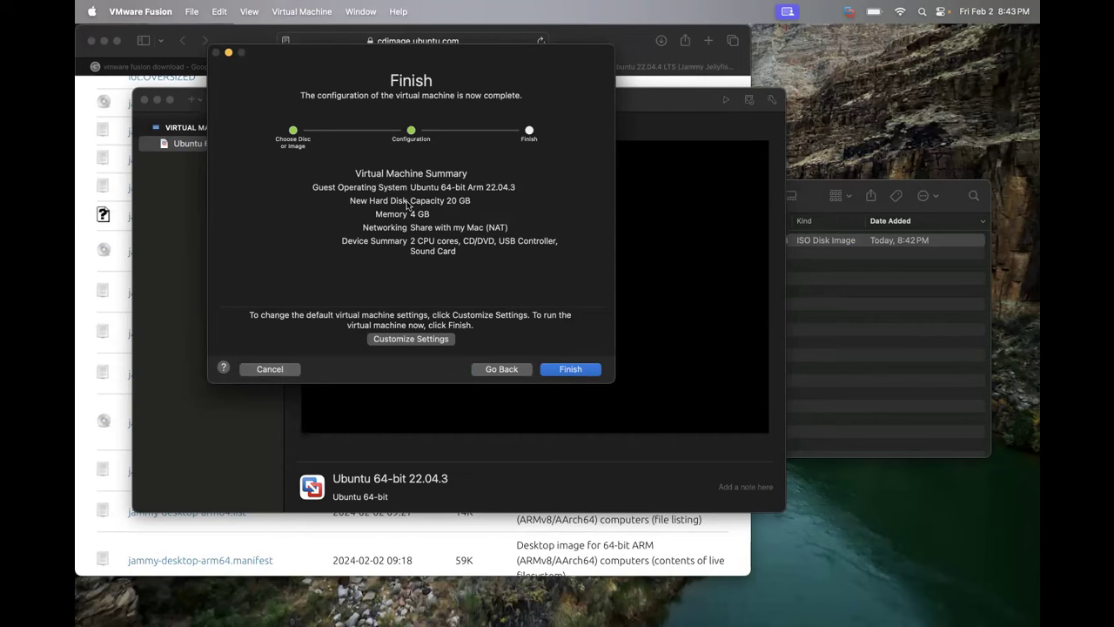
{"action": "left_click", "coordinate": [588, 370]}
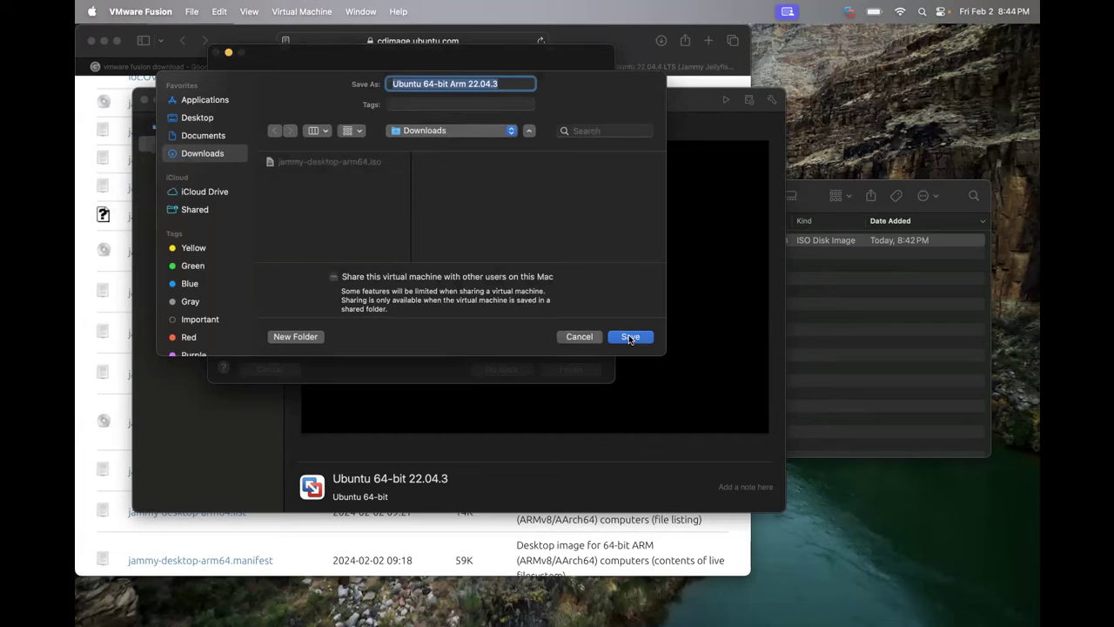
{"action": "left_click", "coordinate": [629, 336]}
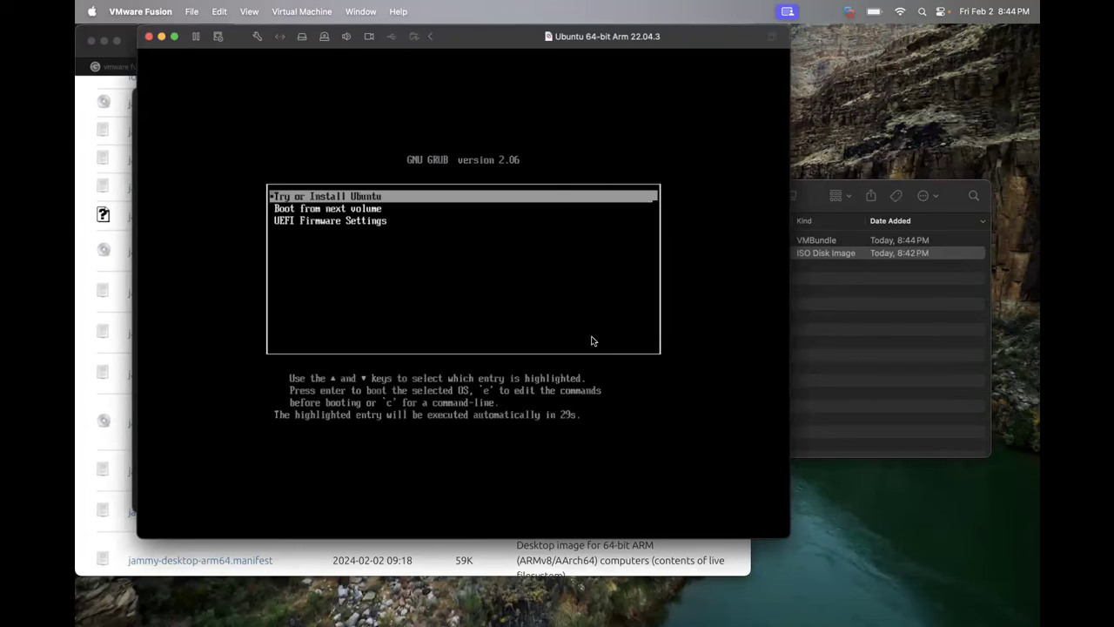
Boot the VM's 'Try or Install Ubuntu' GRUB entry into the live session.
{"action": "left_click", "coordinate": [324, 200]}
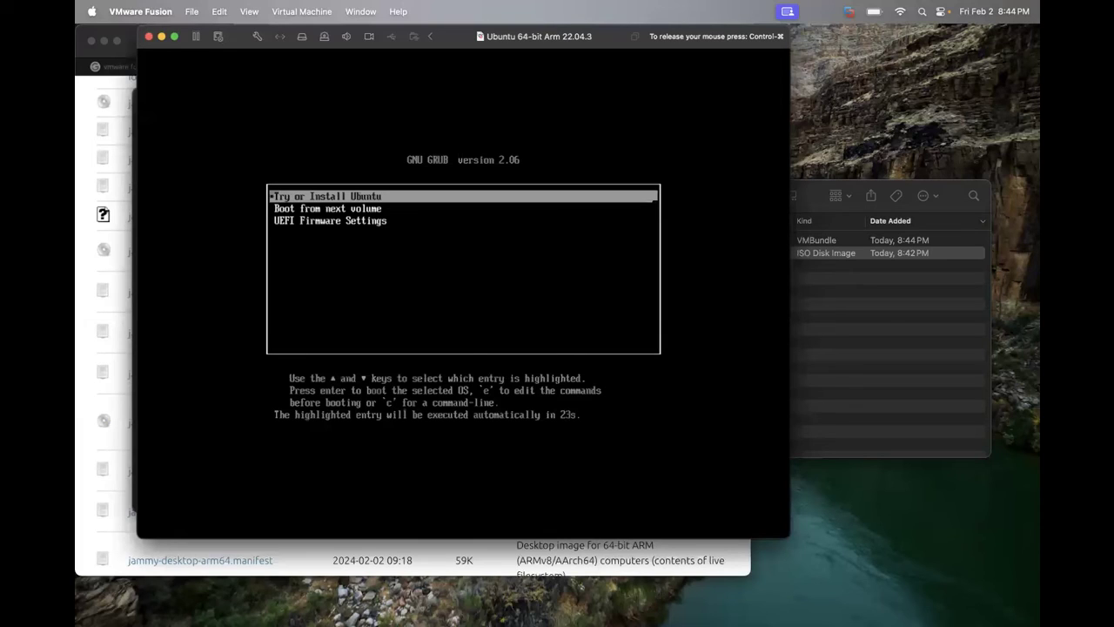
{"action": "key", "text": "Return"}
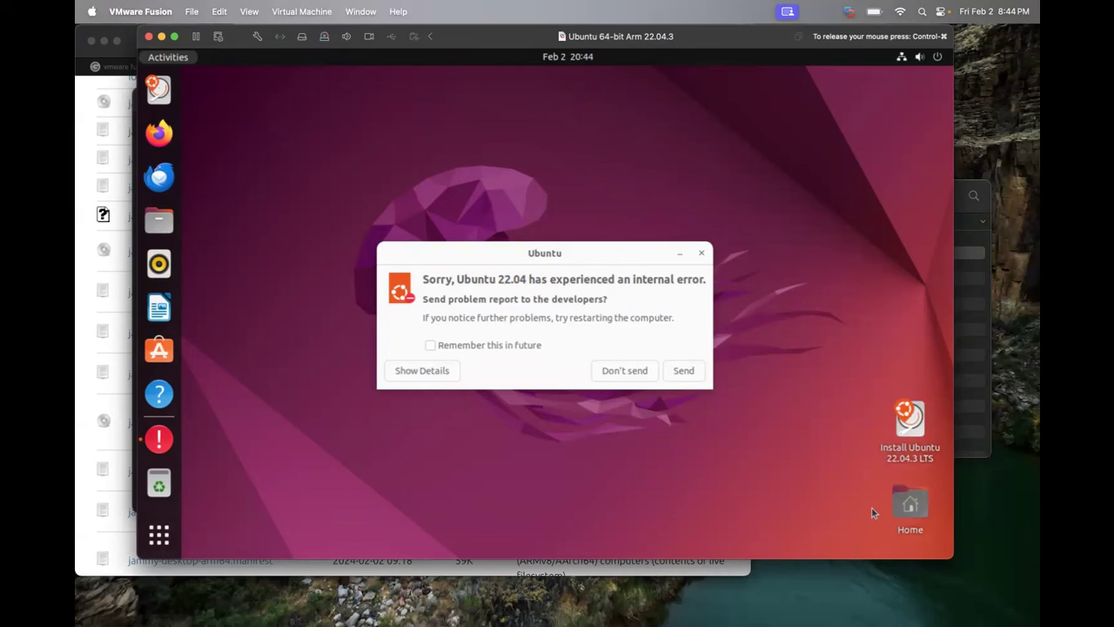
Close the 'Ubuntu 22.04 has experienced an internal error' report without sending it.
{"action": "left_click", "coordinate": [701, 254]}
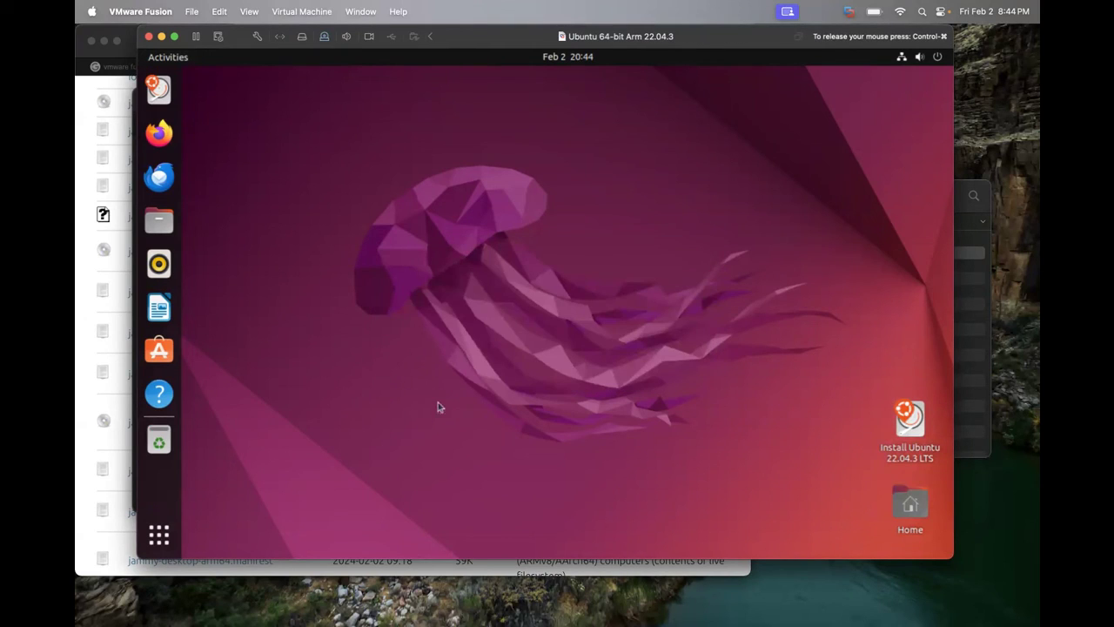